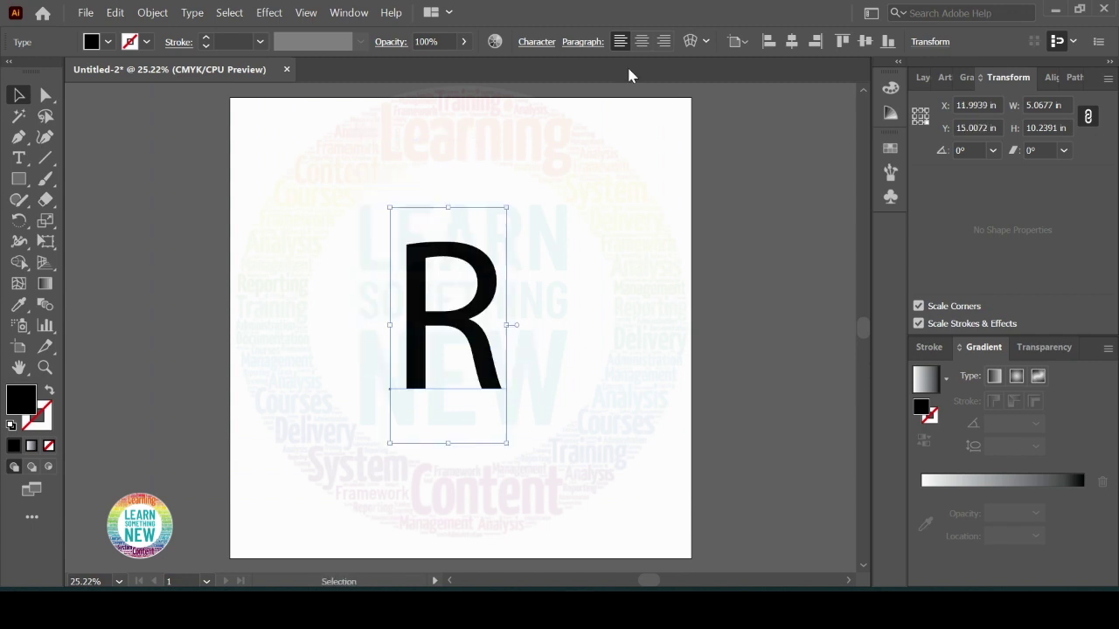
Change the font of the letter R to Archivo Black
click(30, 161)
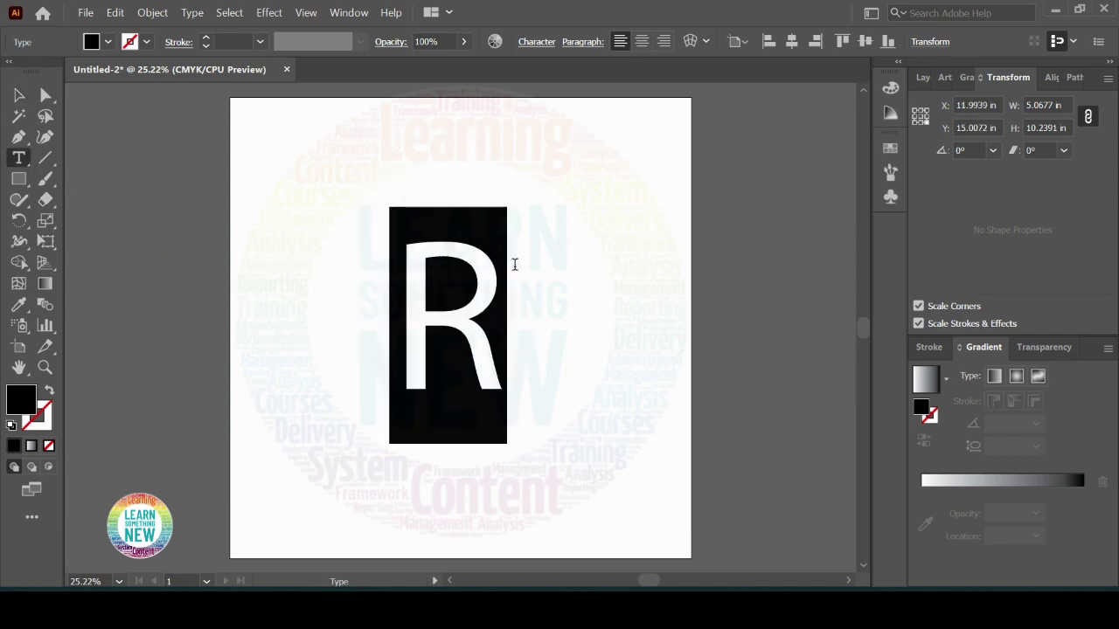
drag(412, 247, 515, 264)
click(696, 41)
click(614, 125)
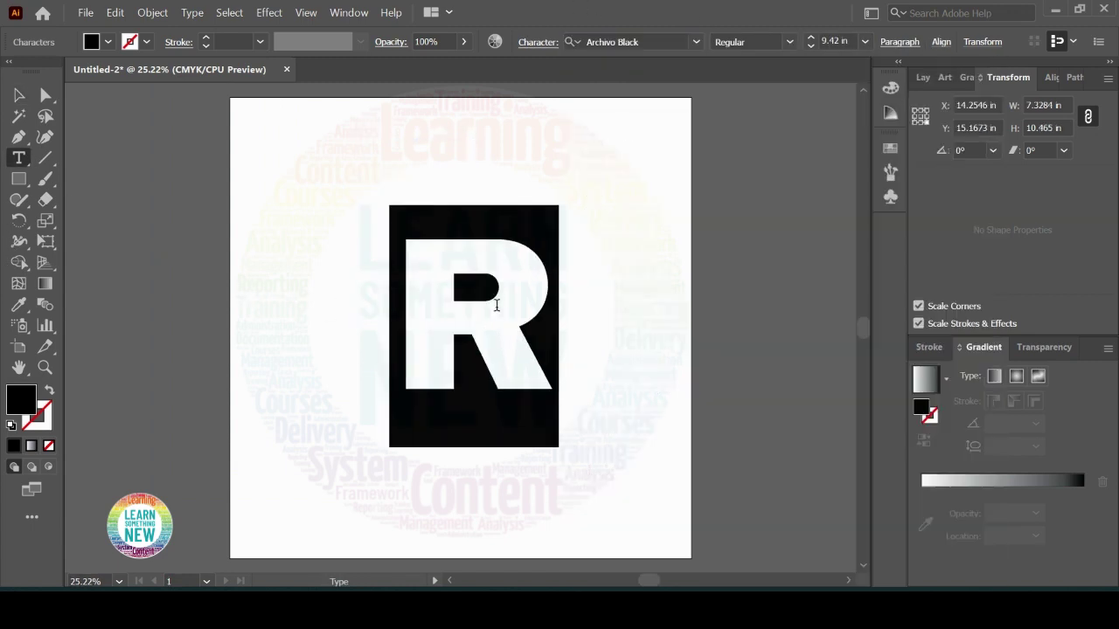
Remove the letter's fill and give it a black stroke
click(107, 42)
click(11, 72)
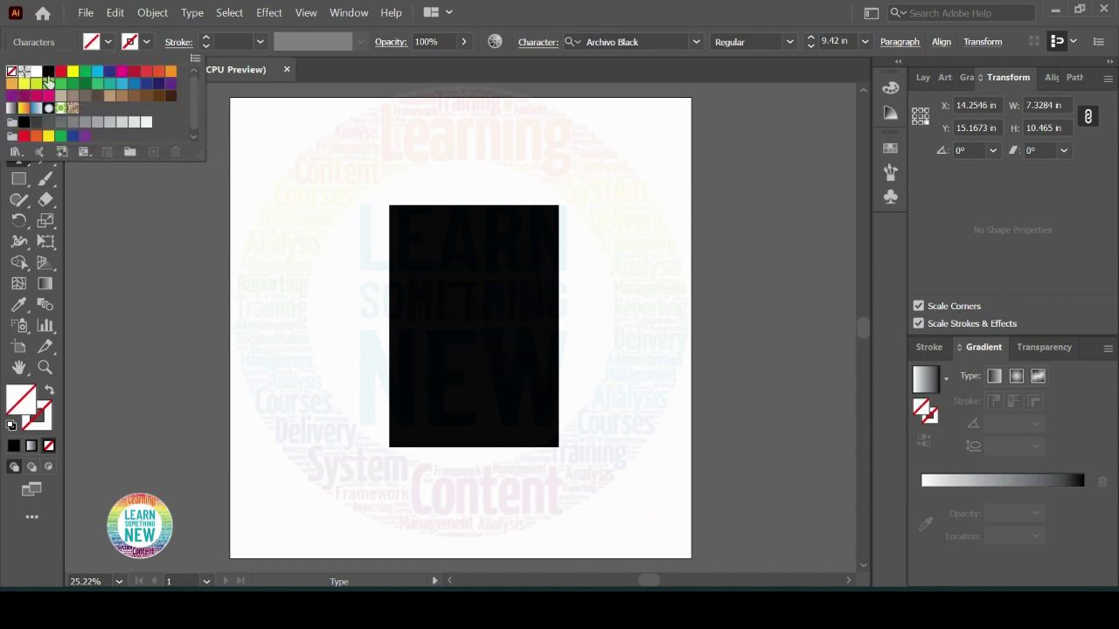
click(146, 42)
click(48, 71)
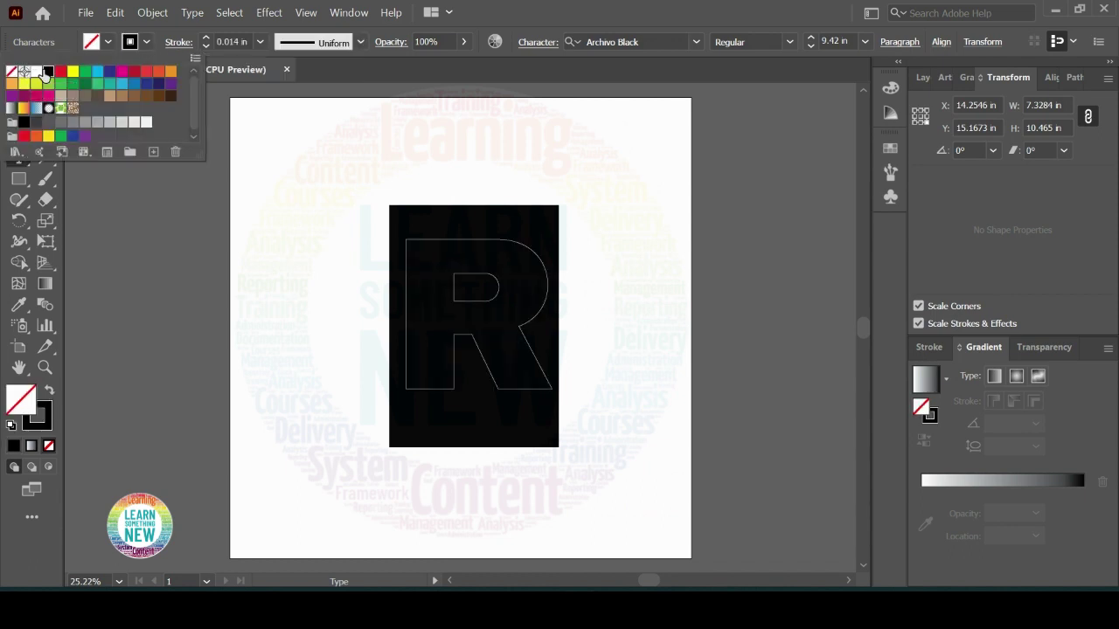
click(21, 96)
Expand the outlined letter R from live text into editable paths
drag(370, 167, 644, 412)
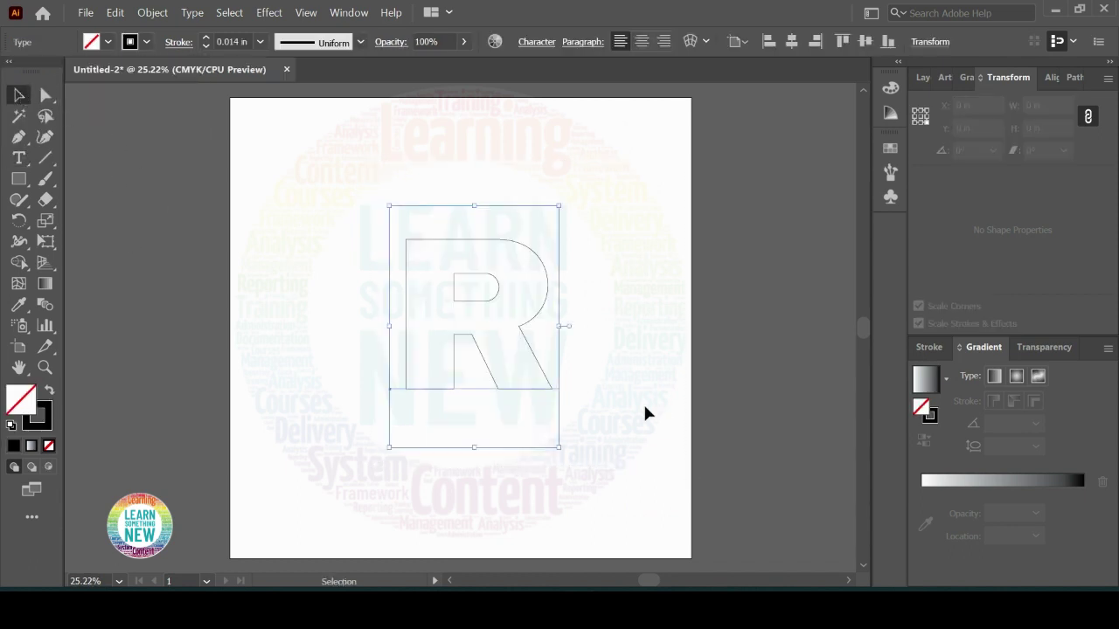
key(z)
drag(393, 209, 578, 408)
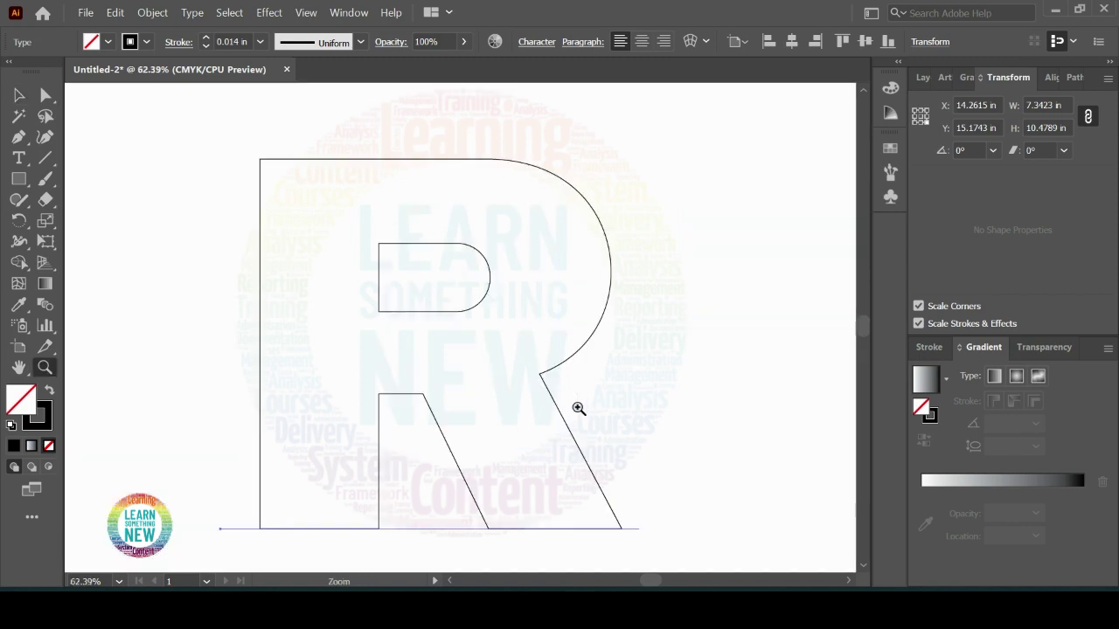
click(152, 12)
click(238, 224)
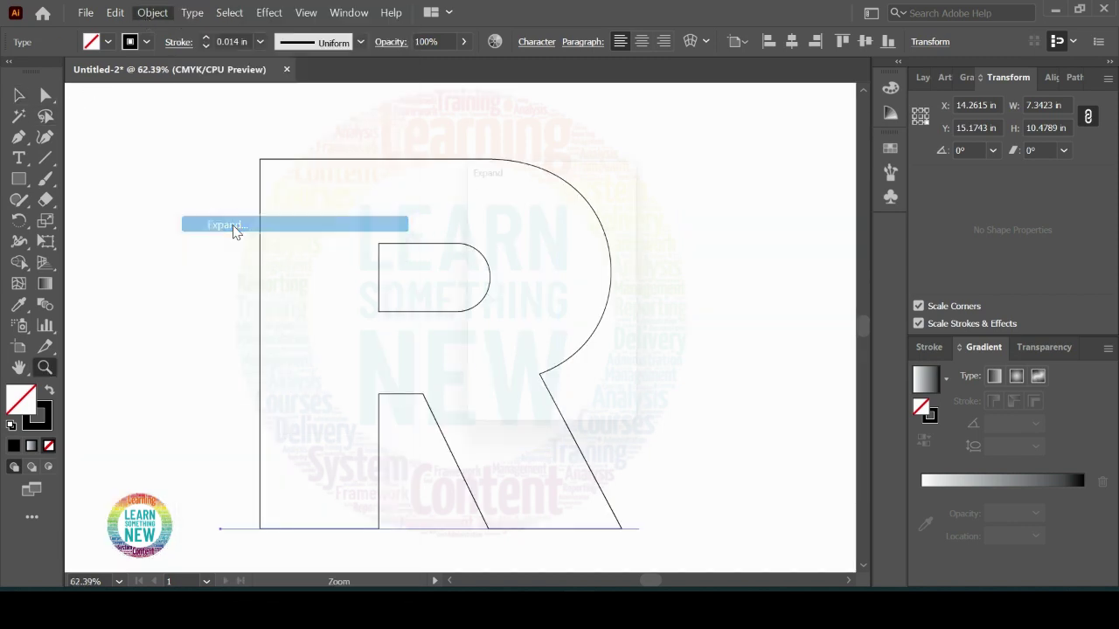
click(517, 406)
click(20, 98)
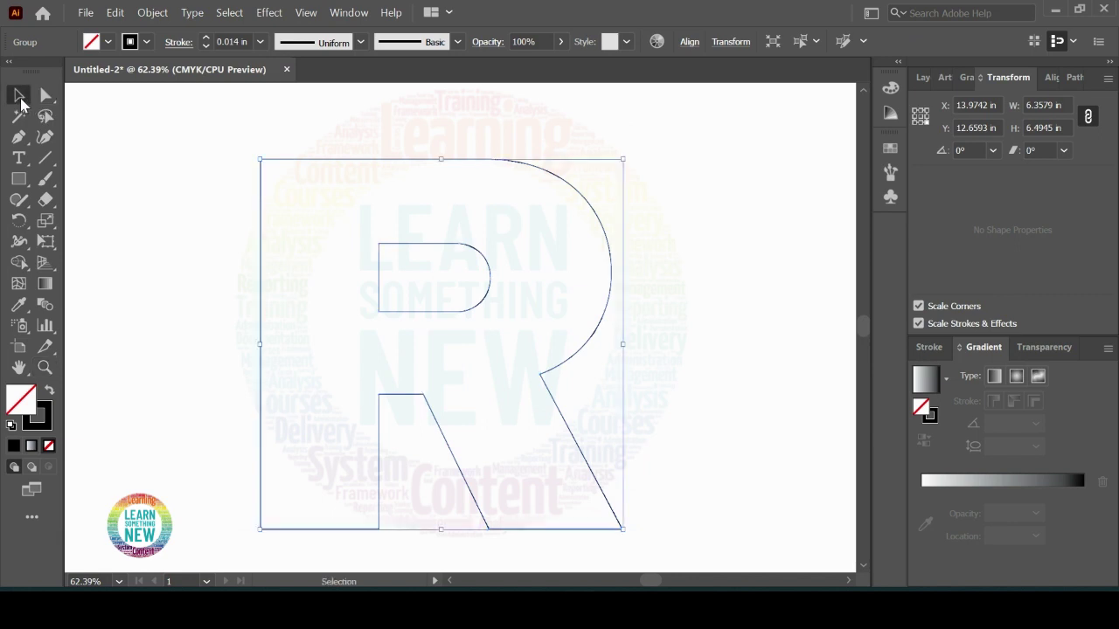
click(76, 129)
Draw two straight horizontal lines that extend the upper and lower edges of the letter's counter past its left side
click(20, 139)
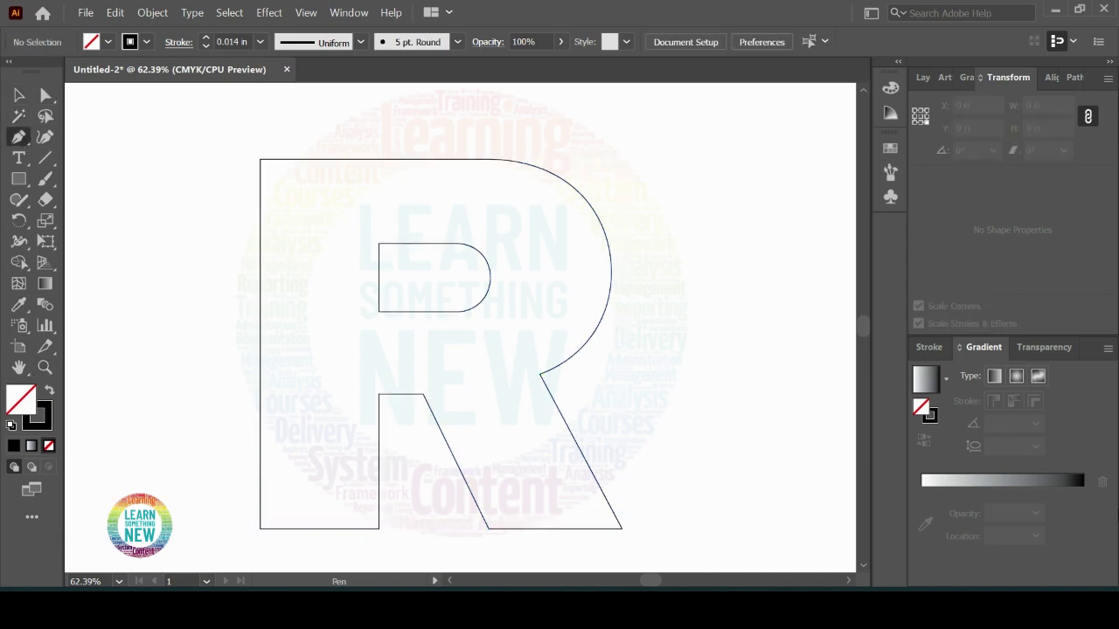
click(407, 243)
click(141, 243)
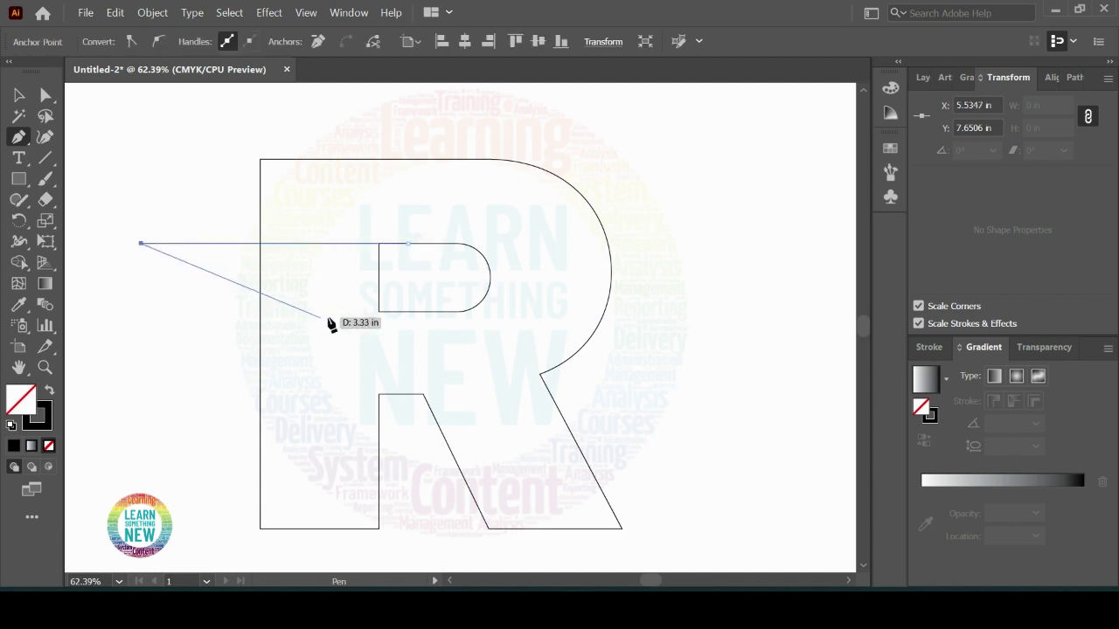
key(v)
click(18, 137)
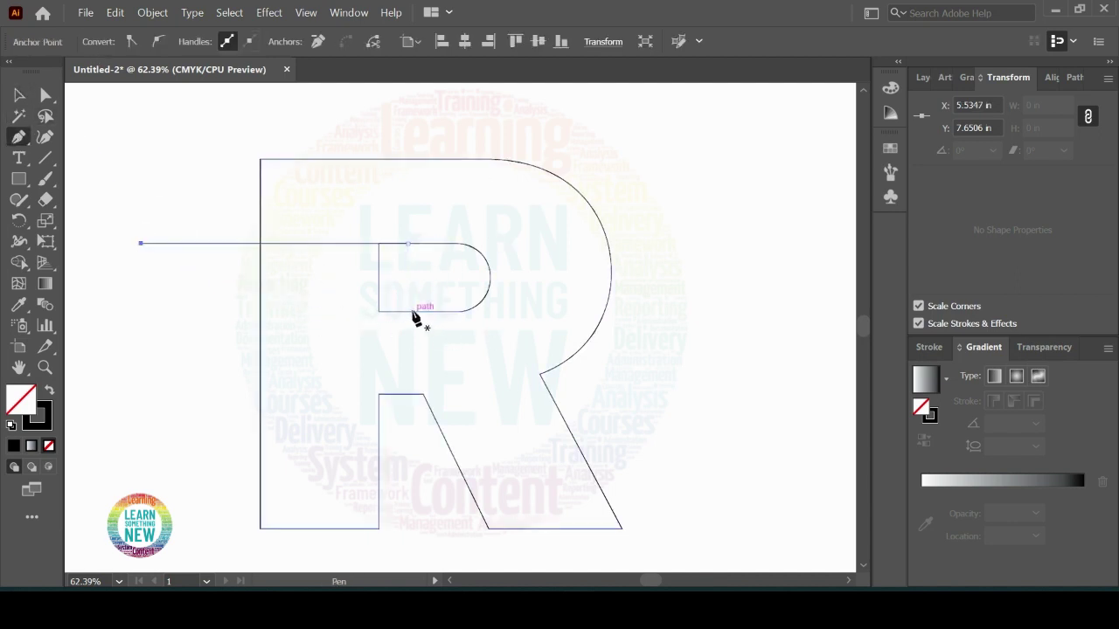
click(413, 311)
click(120, 312)
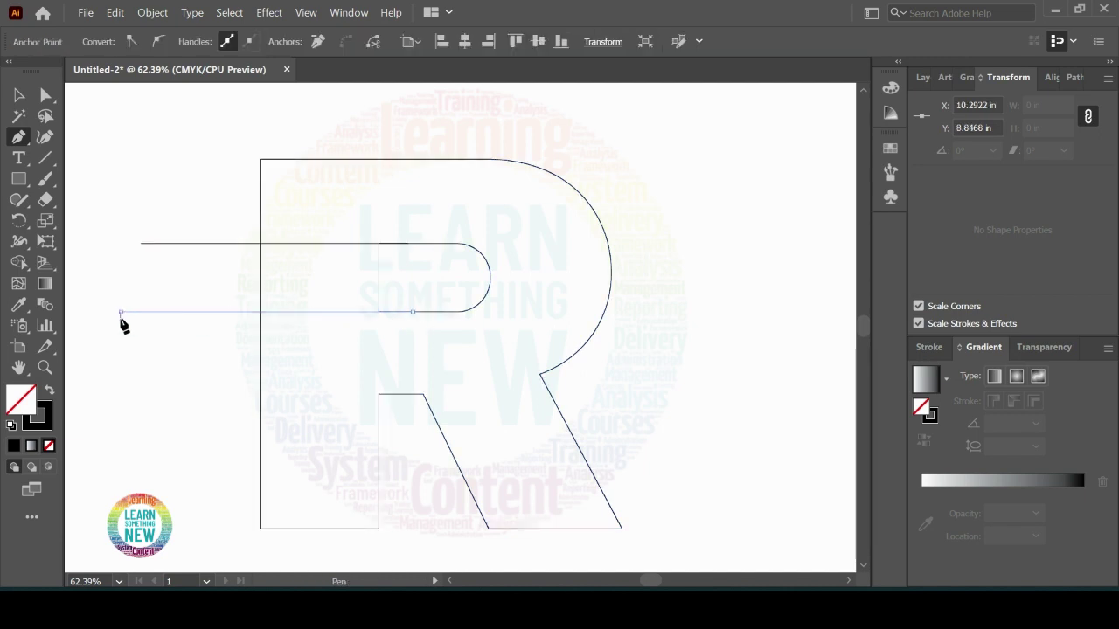
key(v)
Draw a straight diagonal line along the inner edge of the R's leg, from its foot to above the letter's top edge
click(18, 137)
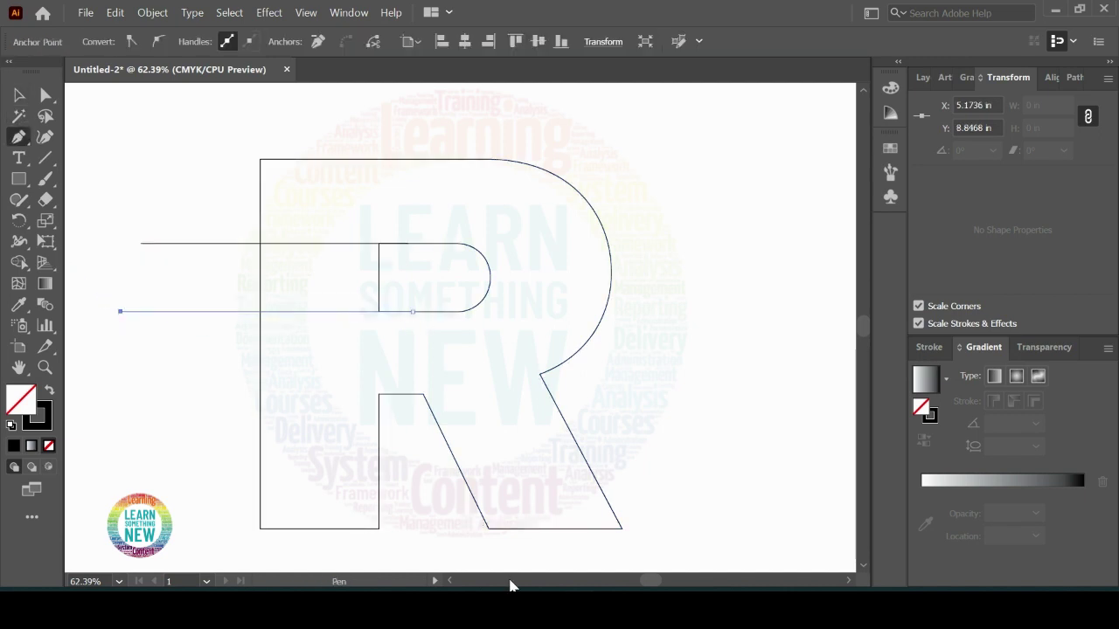
click(488, 528)
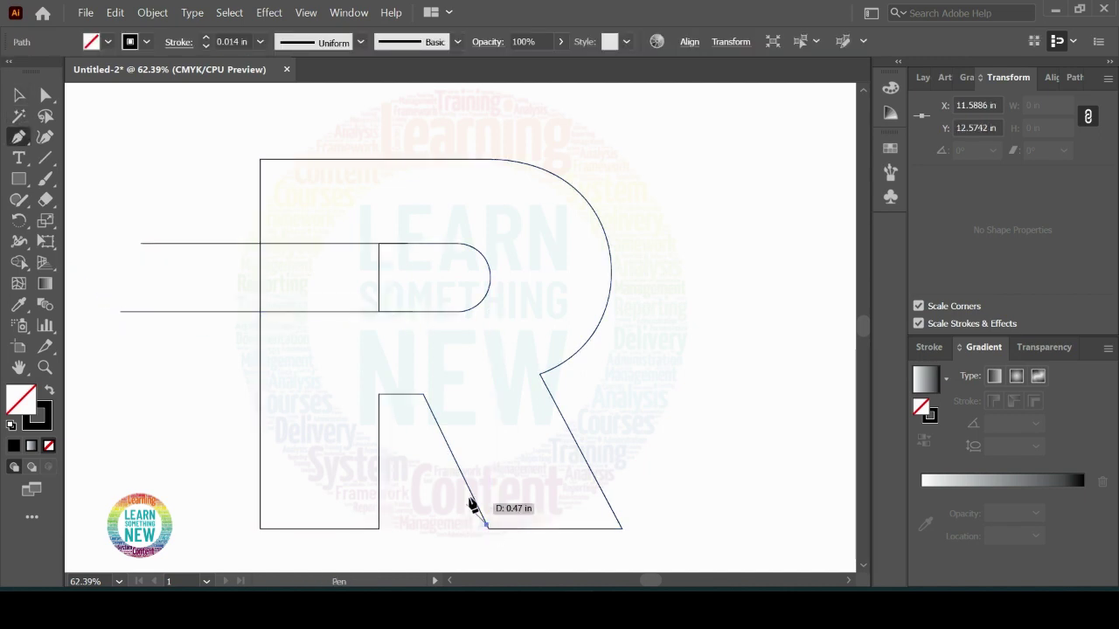
click(290, 121)
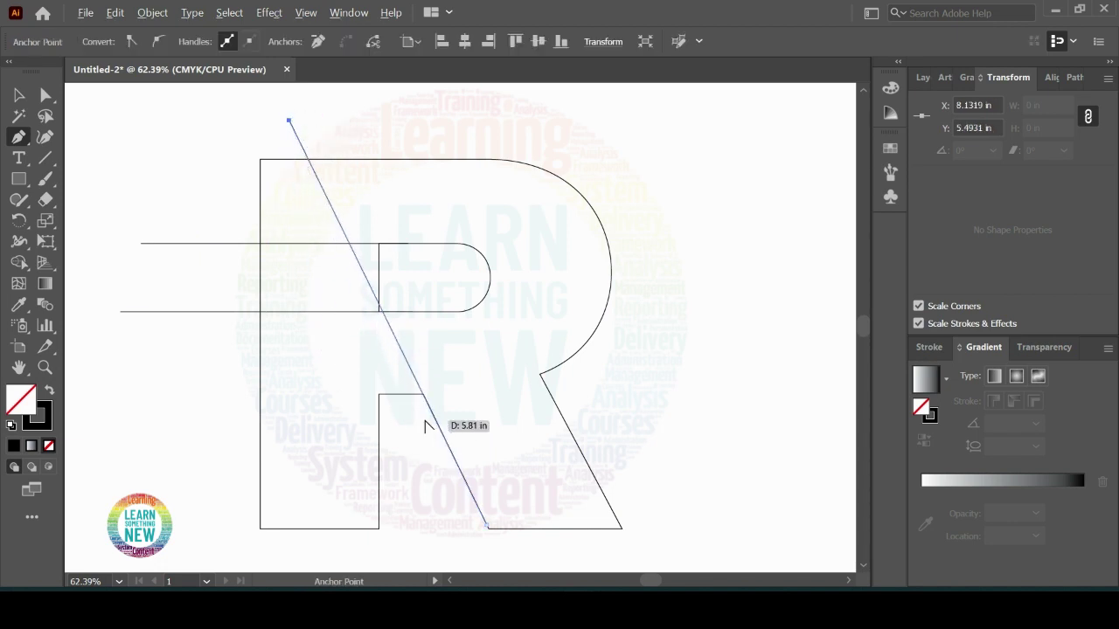
scroll(426, 421, up, 5)
scroll(426, 422, down, 3)
scroll(426, 423, down, 1)
click(19, 96)
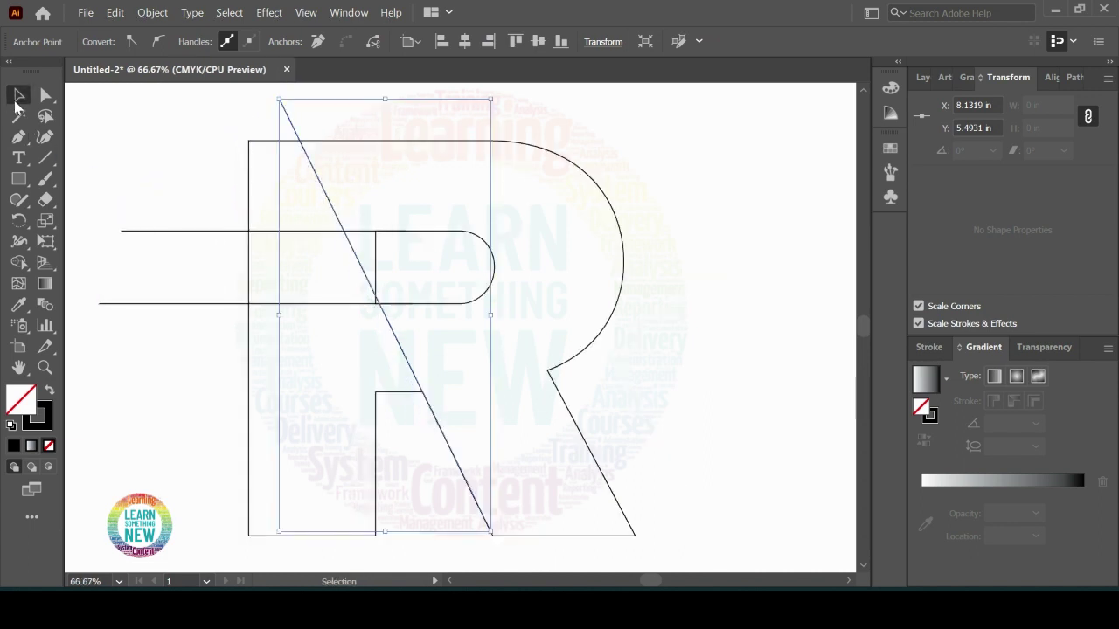
scroll(511, 544, up, 9)
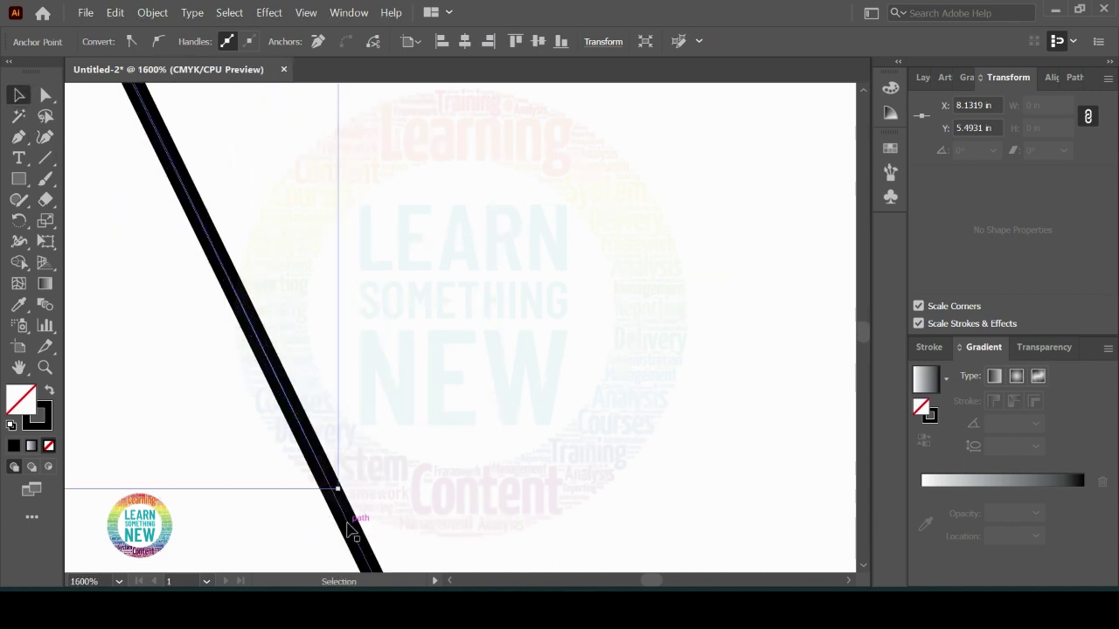
scroll(349, 527, down, 10)
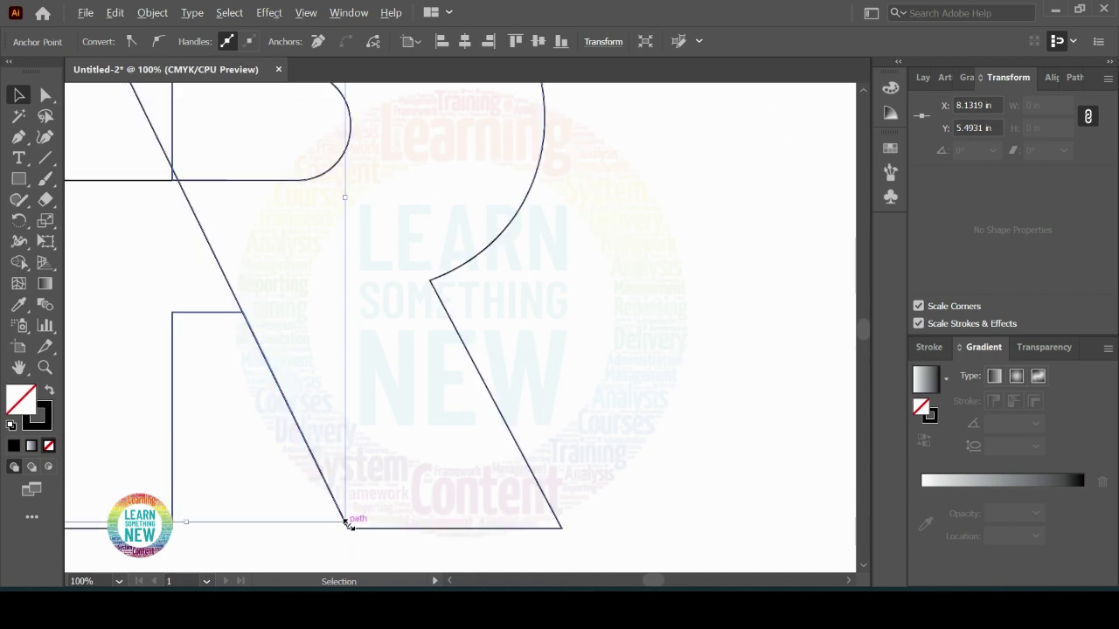
click(246, 367)
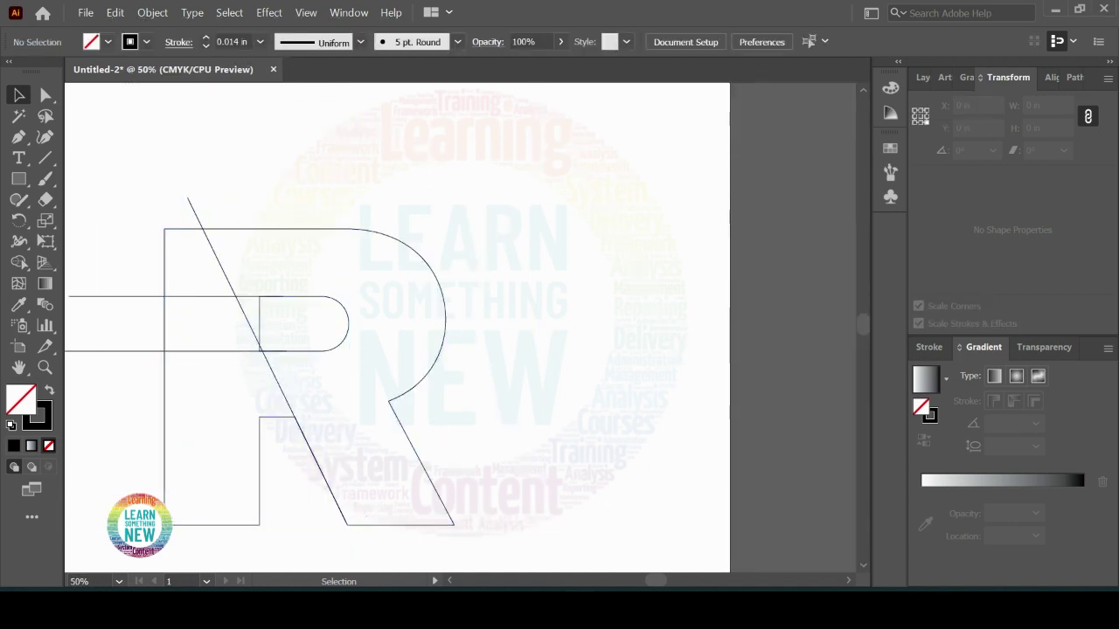
Draw a curve with the Pen tool from the counter's upper edge down to the bowl's outer outline
click(14, 139)
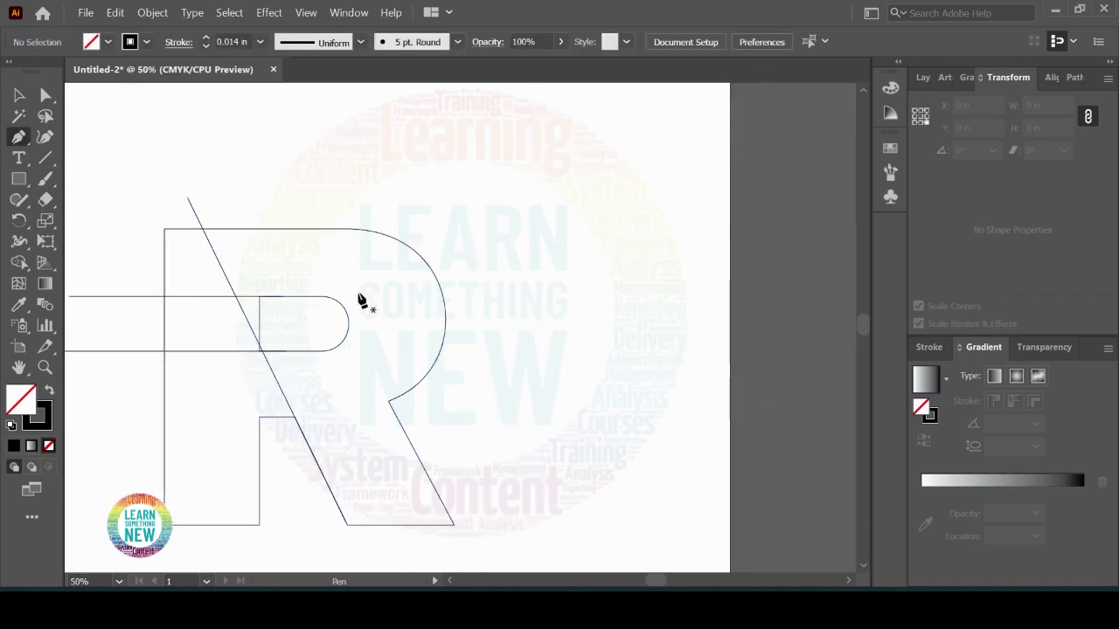
click(317, 297)
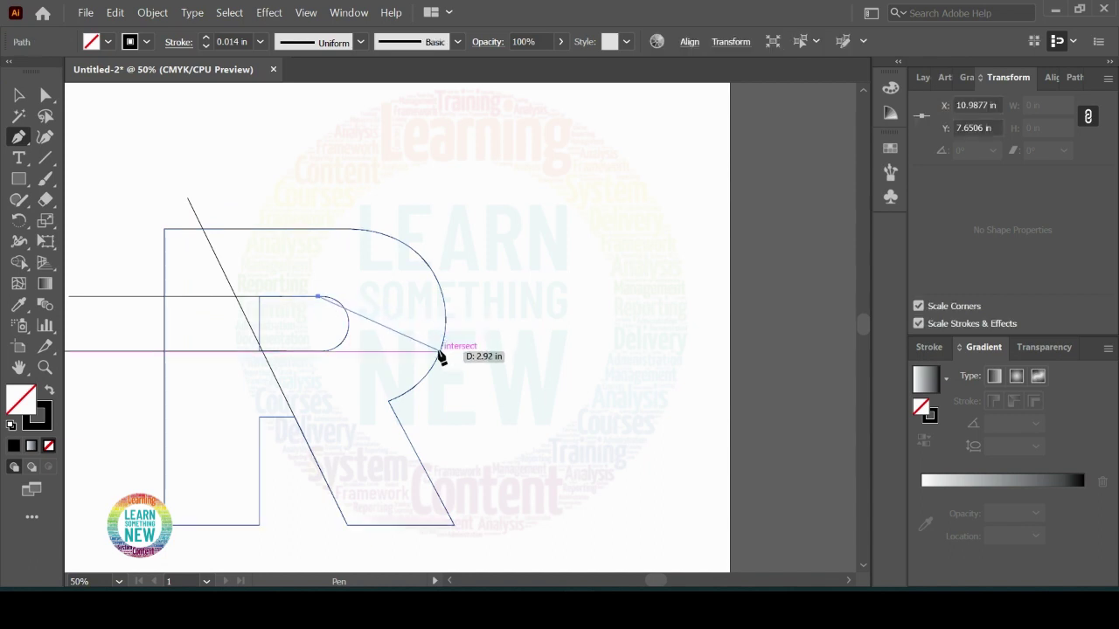
scroll(442, 357, up, 3)
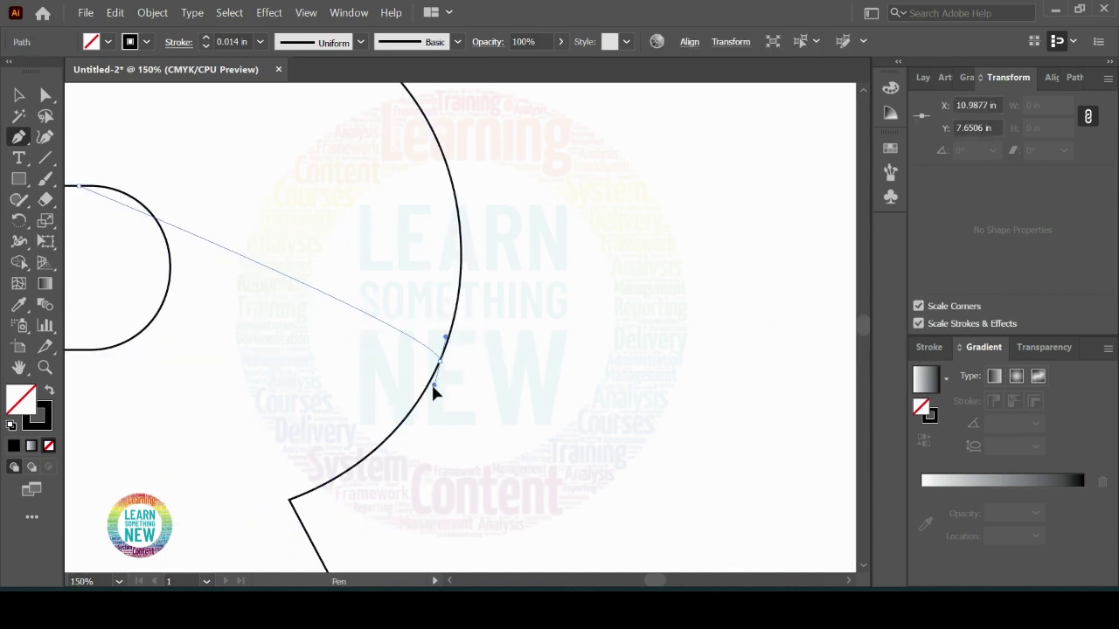
mouse_move(433, 389)
mouse_down()
mouse_move(511, 469)
mouse_move(528, 532)
mouse_move(520, 546)
mouse_up()
Try to nudge the curve's end anchor onto the bowl's outer outline
click(19, 94)
click(45, 95)
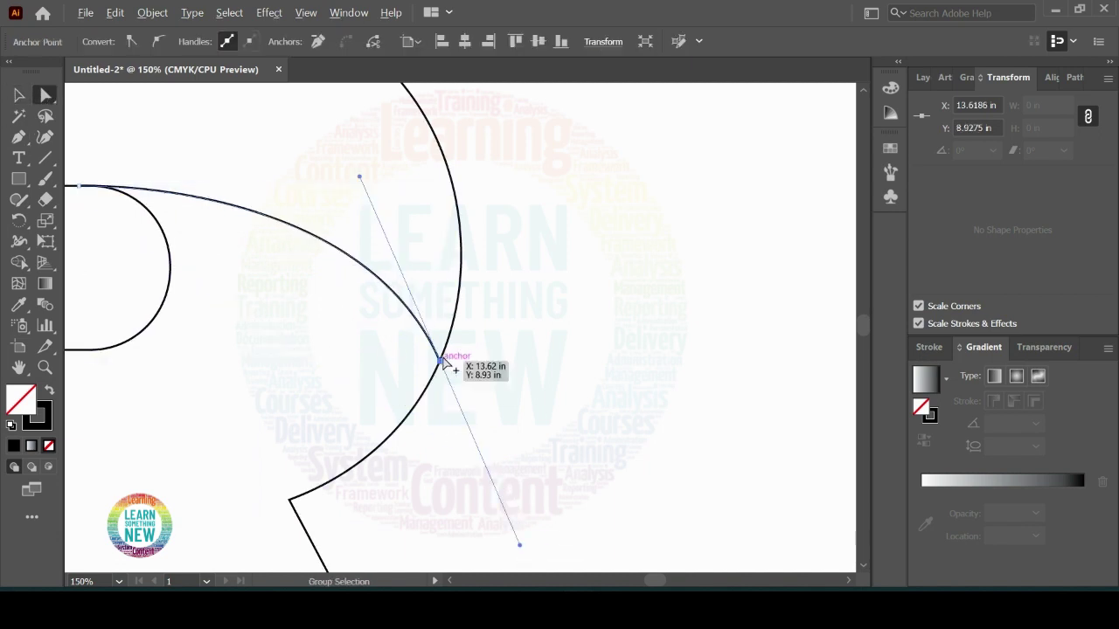
scroll(446, 359, up, 7)
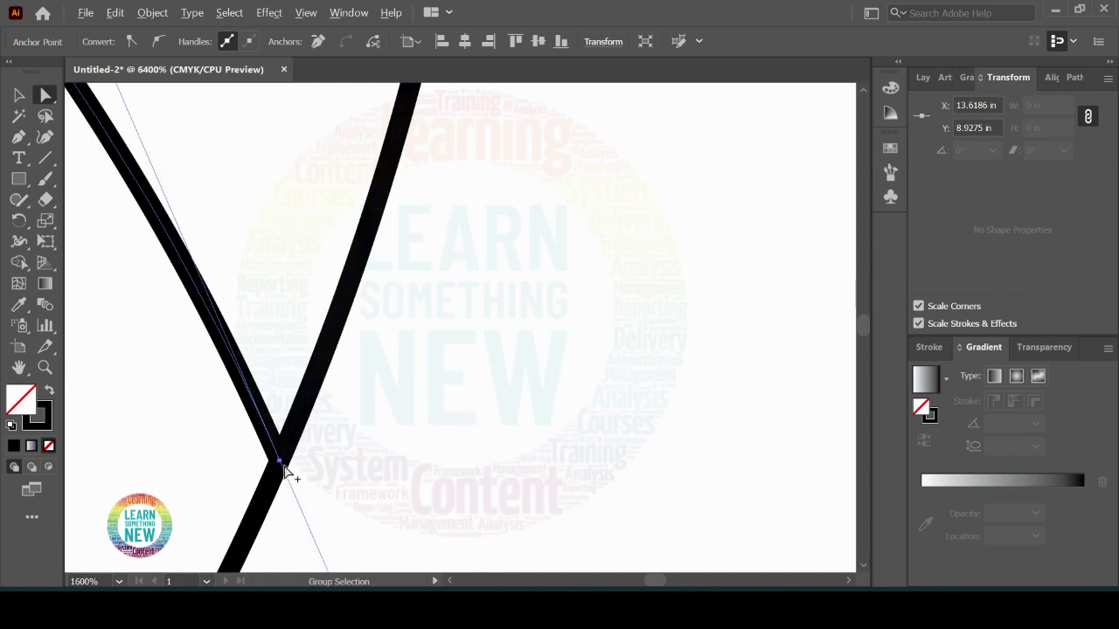
scroll(284, 465, up, 5)
scroll(183, 210, up, 3)
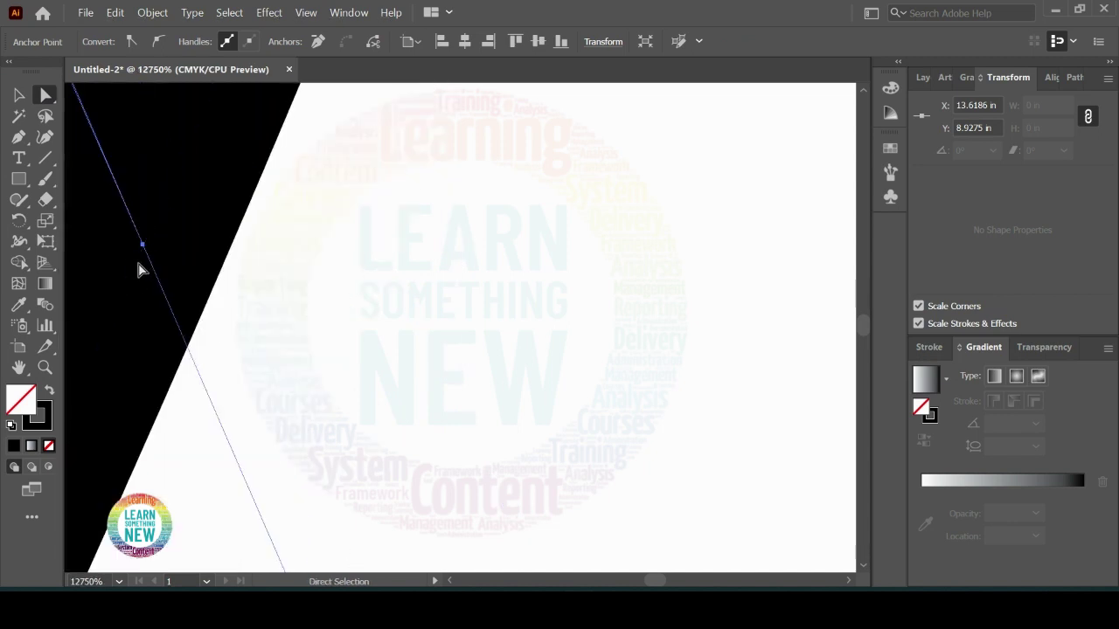
click(143, 248)
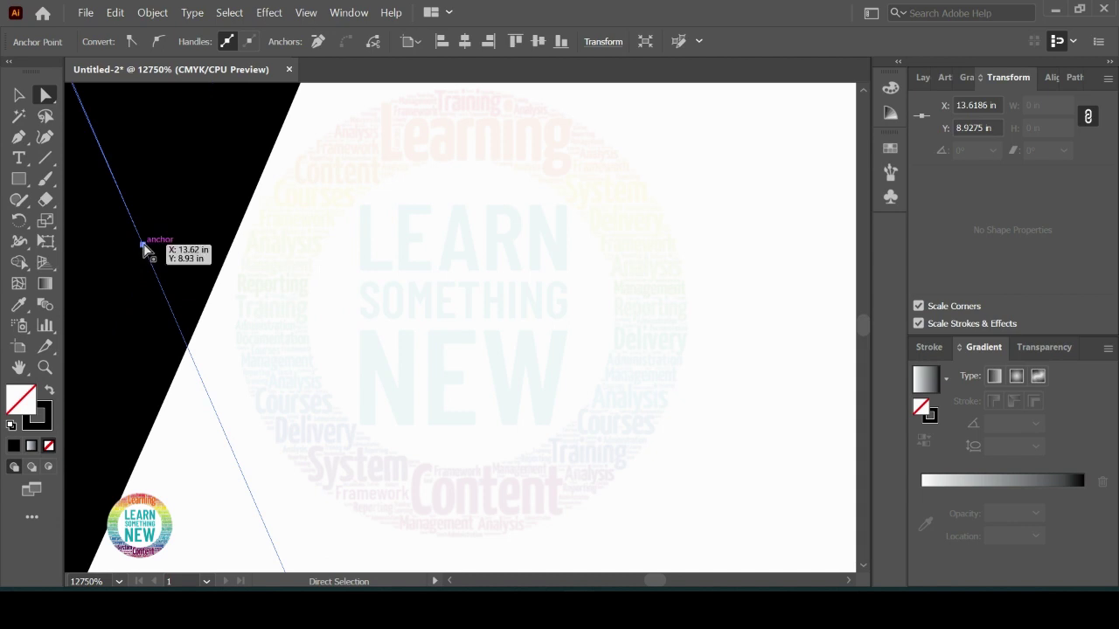
drag(143, 246, 149, 246)
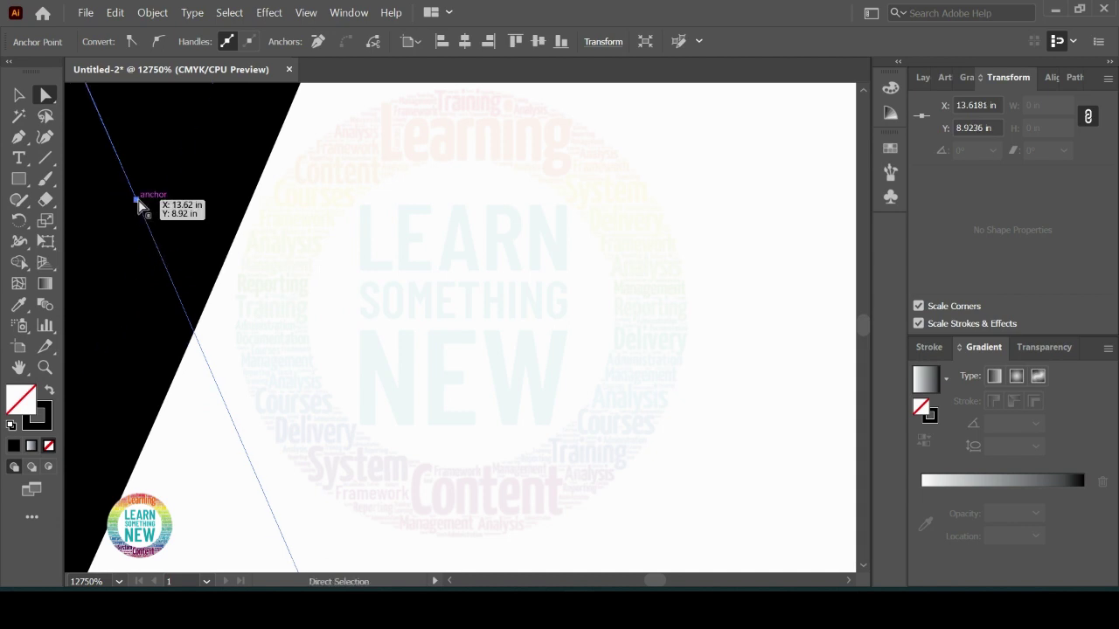
key(ctrl+z)
Extend the curve's end with a short segment across the bowl's outer outline, and check both ends of the curve
click(25, 142)
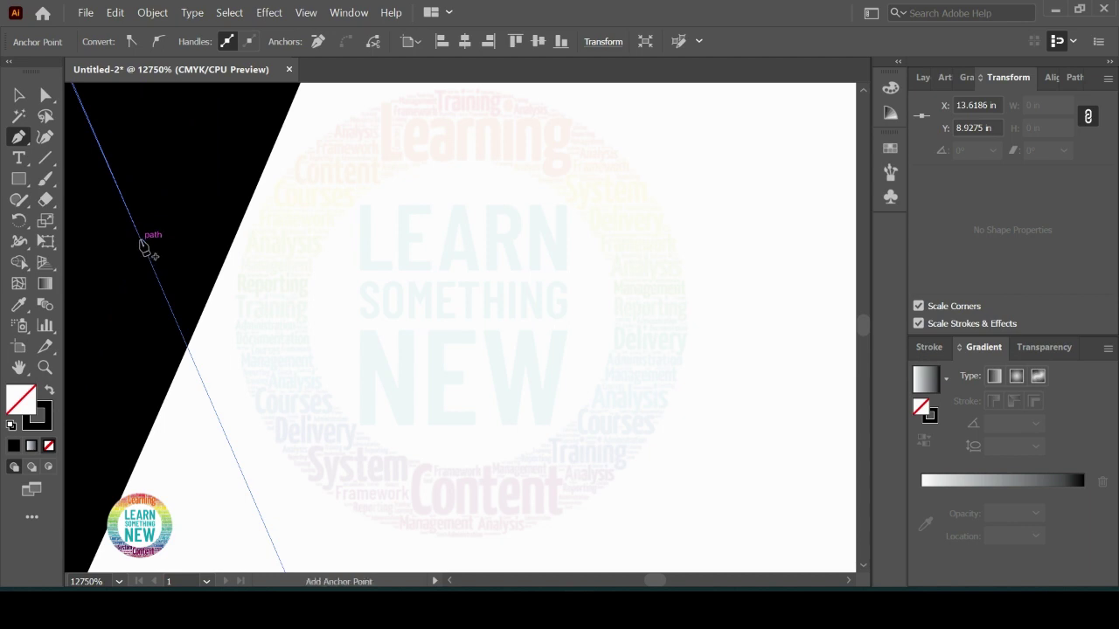
click(141, 242)
click(137, 361)
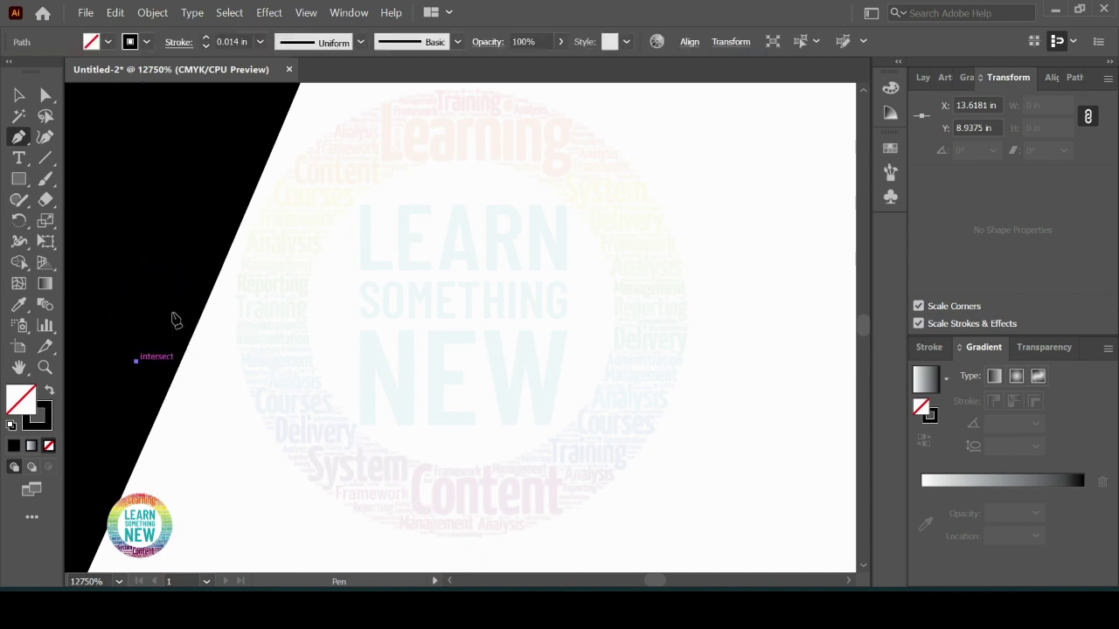
scroll(95, 363, down, 3)
click(18, 95)
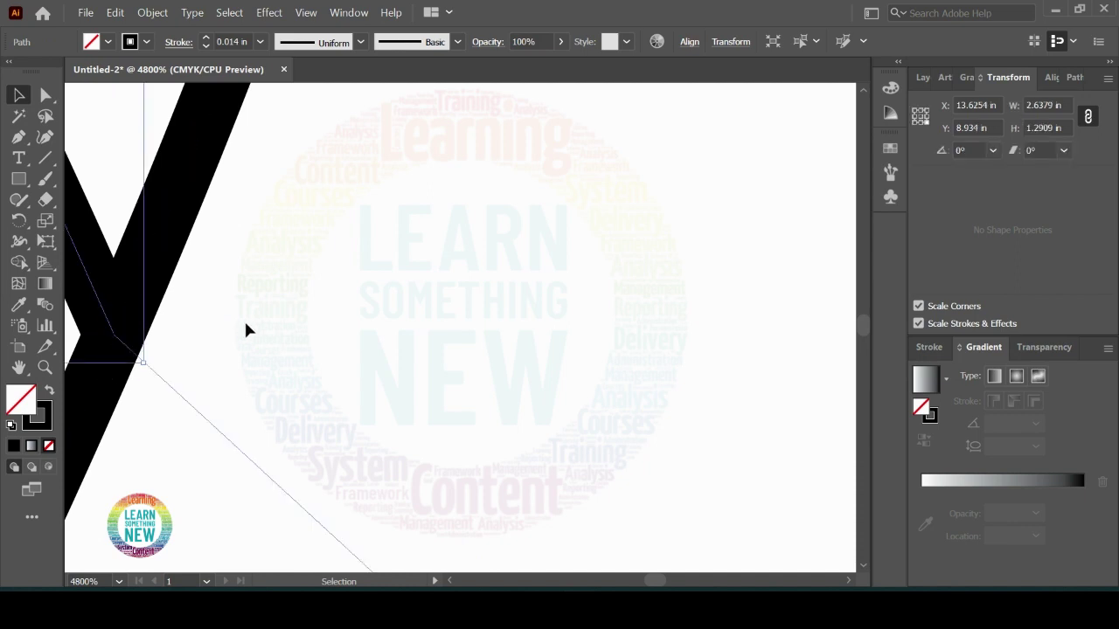
scroll(246, 323, down, 9)
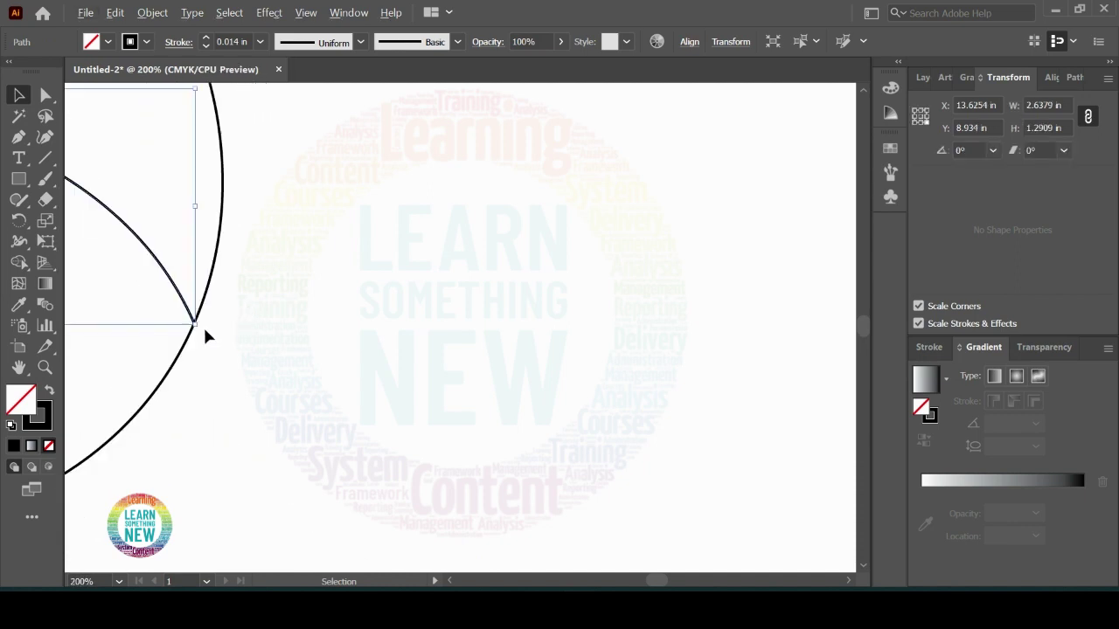
scroll(203, 325, up, 7)
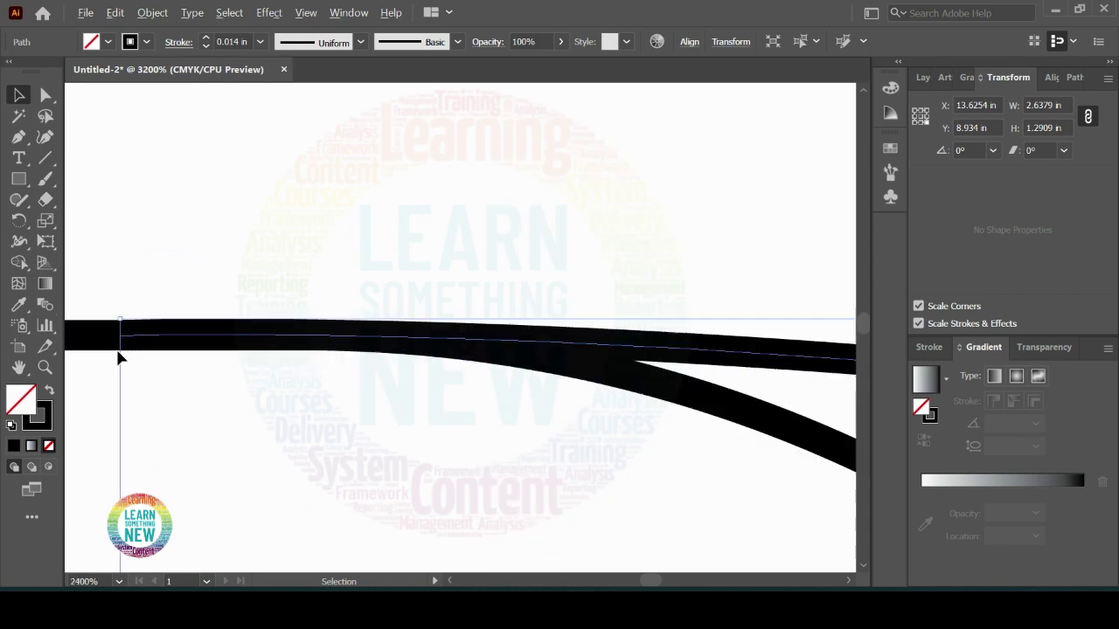
scroll(227, 324, down, 12)
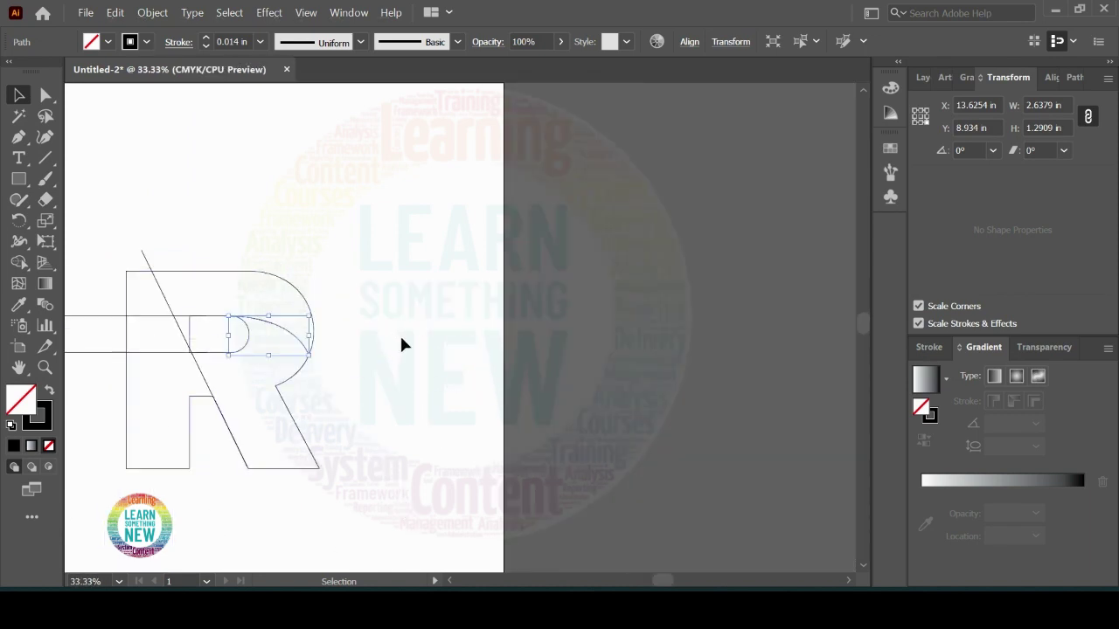
Reshape the bowl's inner curve by adjusting its end anchor's handle so it bulges further toward the bowl's outer outline
click(400, 346)
scroll(233, 377, up, 3)
scroll(382, 379, up, 1)
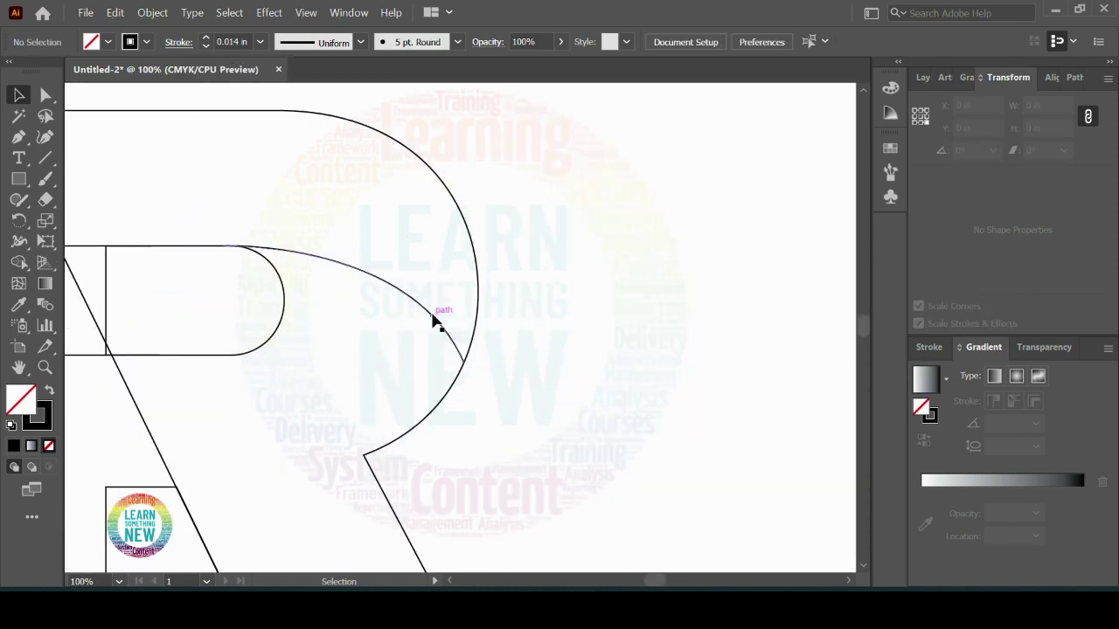
click(434, 321)
key(a)
click(442, 329)
click(462, 364)
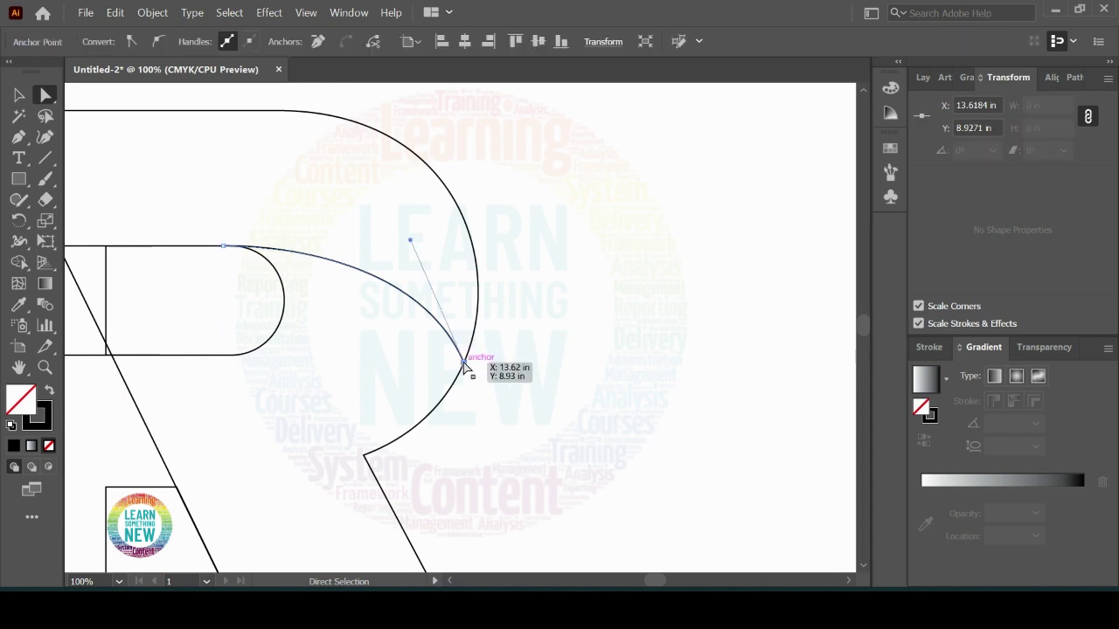
drag(411, 239, 434, 233)
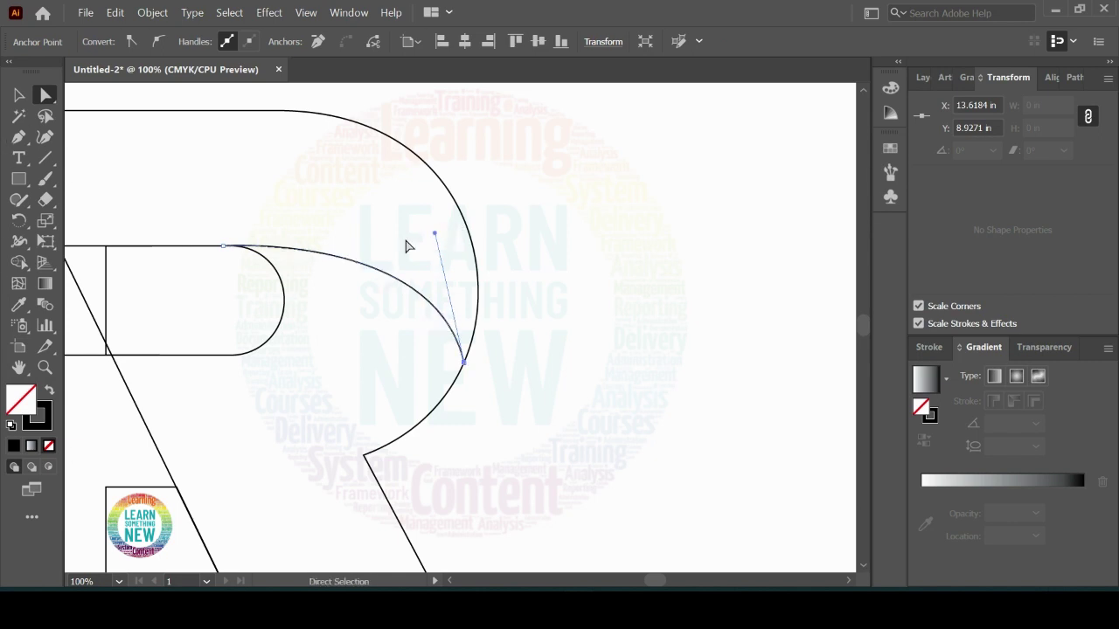
click(22, 98)
click(579, 283)
scroll(584, 276, down, 5)
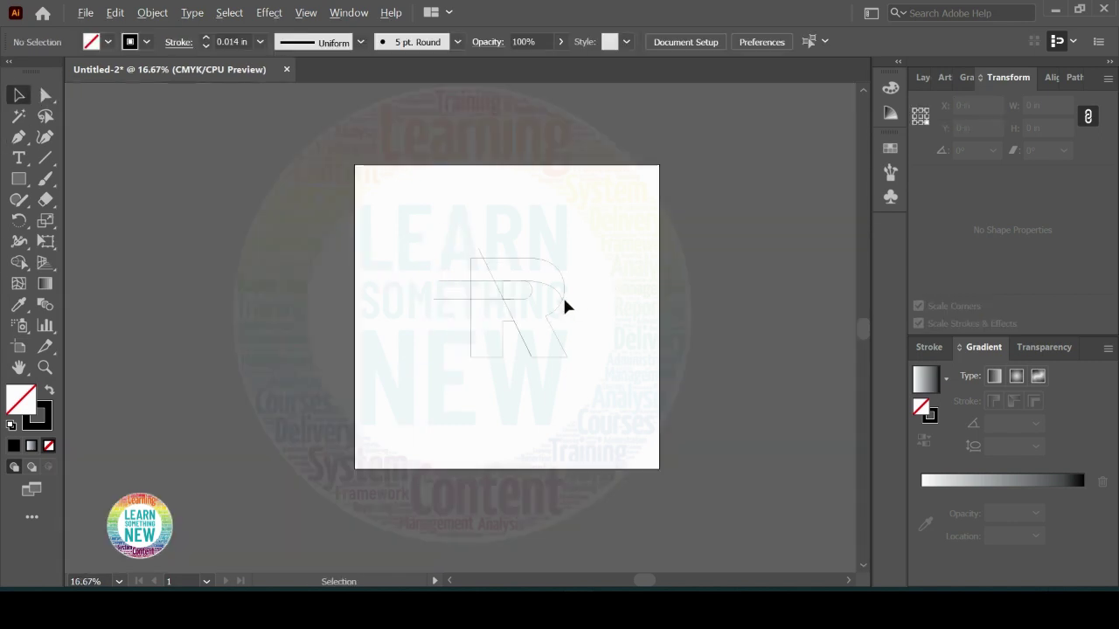
scroll(564, 306, up, 3)
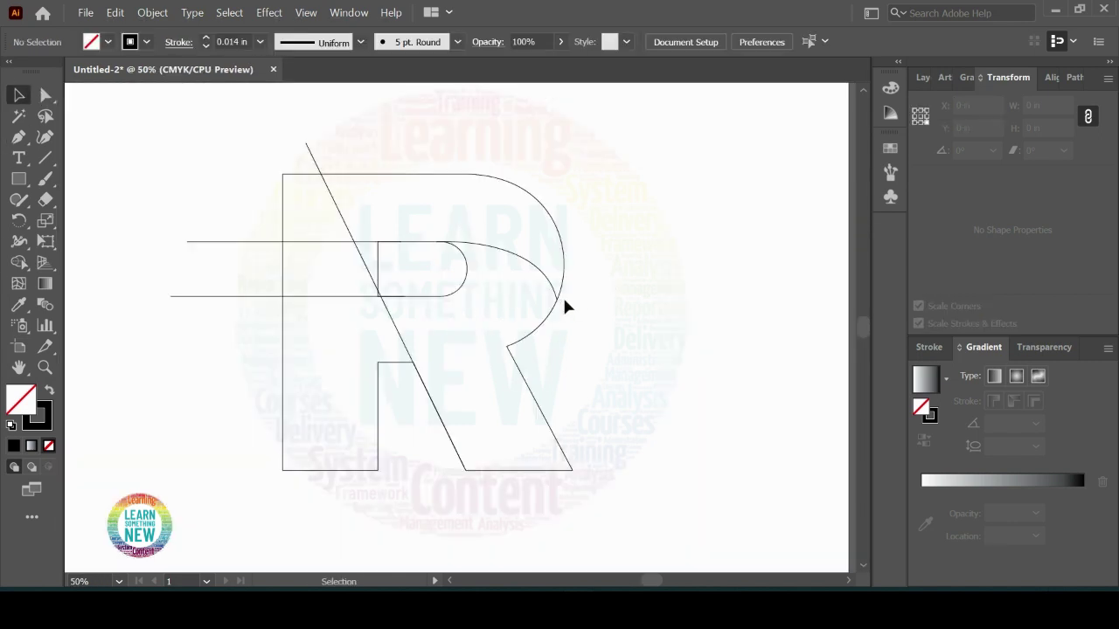
Draw a curve with the Pen tool from the junction of bowl and leg to where the diagonal meets the crossbar's lower edge
click(19, 137)
scroll(480, 429, up, 4)
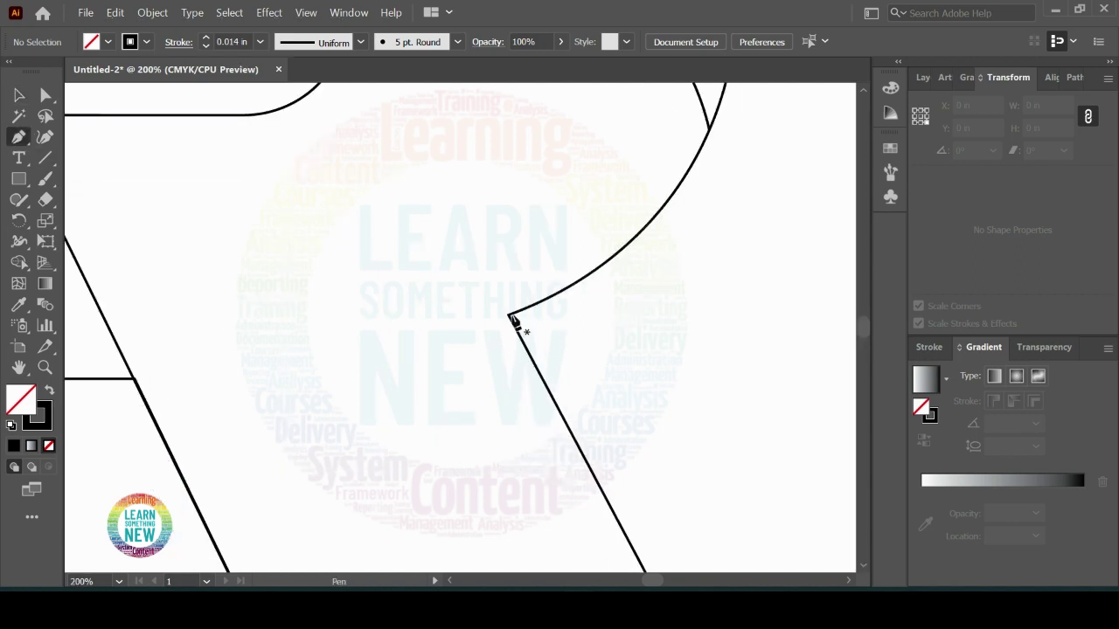
click(512, 312)
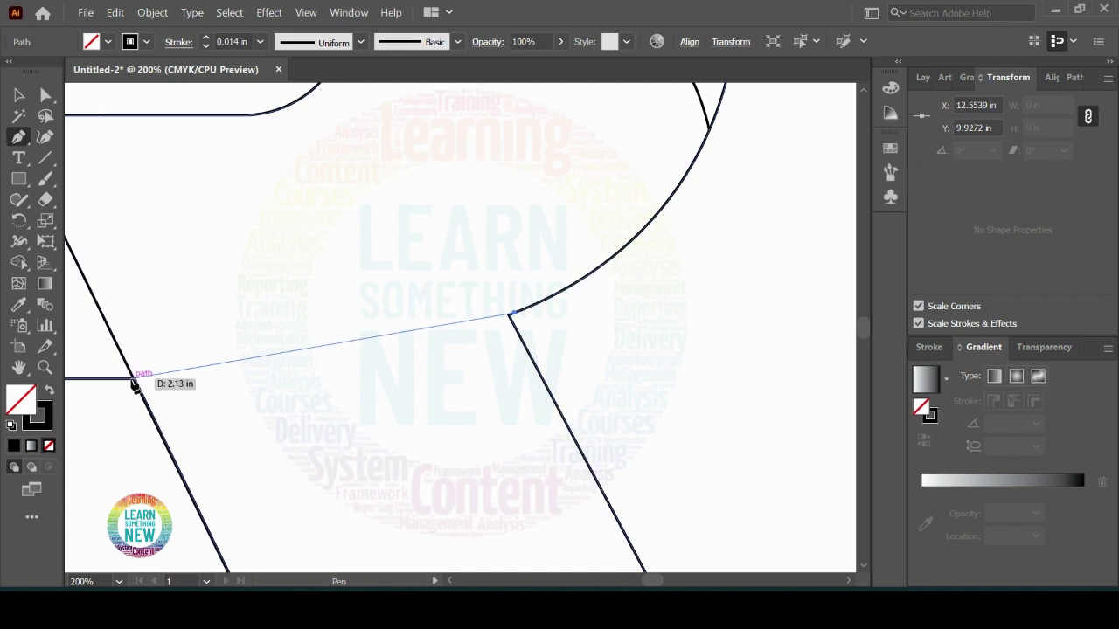
drag(132, 379, 147, 349)
key(v)
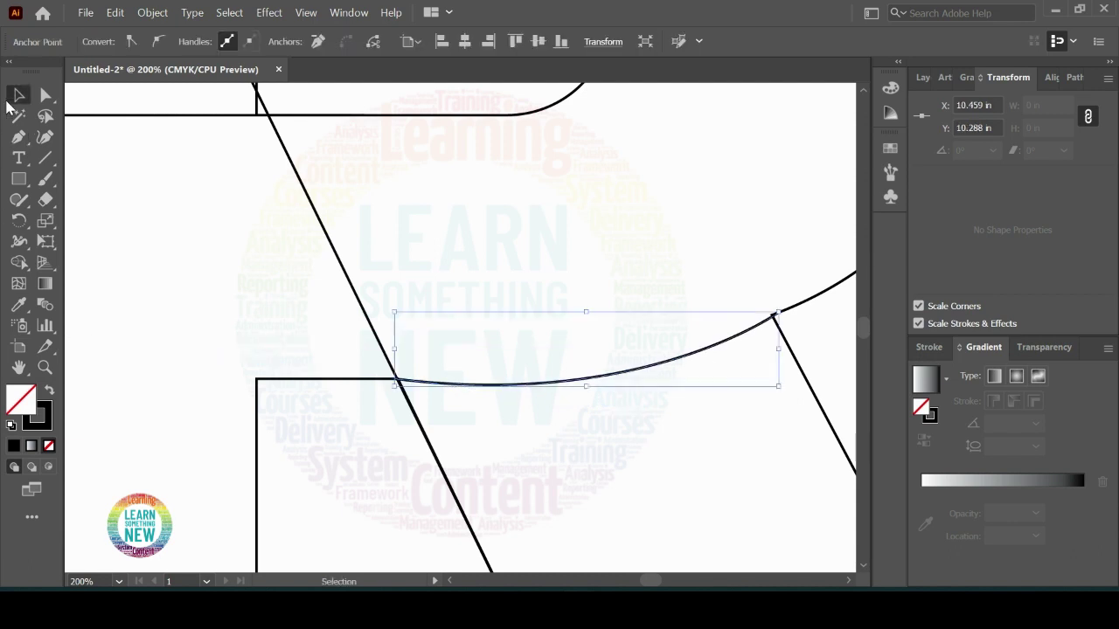
click(137, 230)
scroll(517, 432, down, 3)
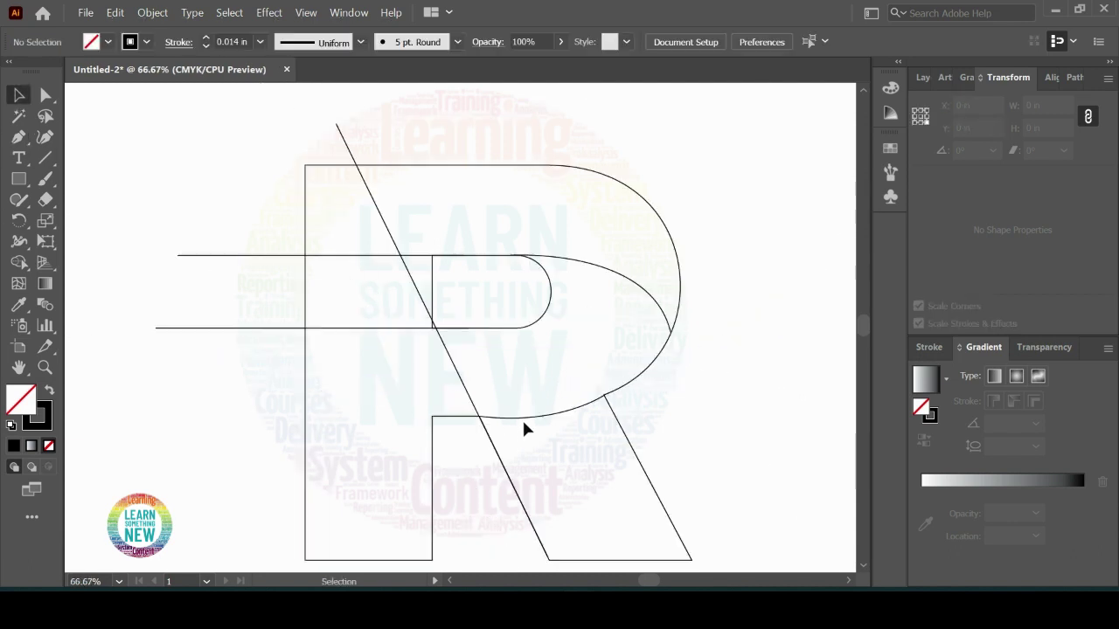
Flatten the curve between bowl and crossbar by raising the handle of its anchor on the diagonal
click(522, 420)
scroll(522, 424, up, 2)
click(47, 94)
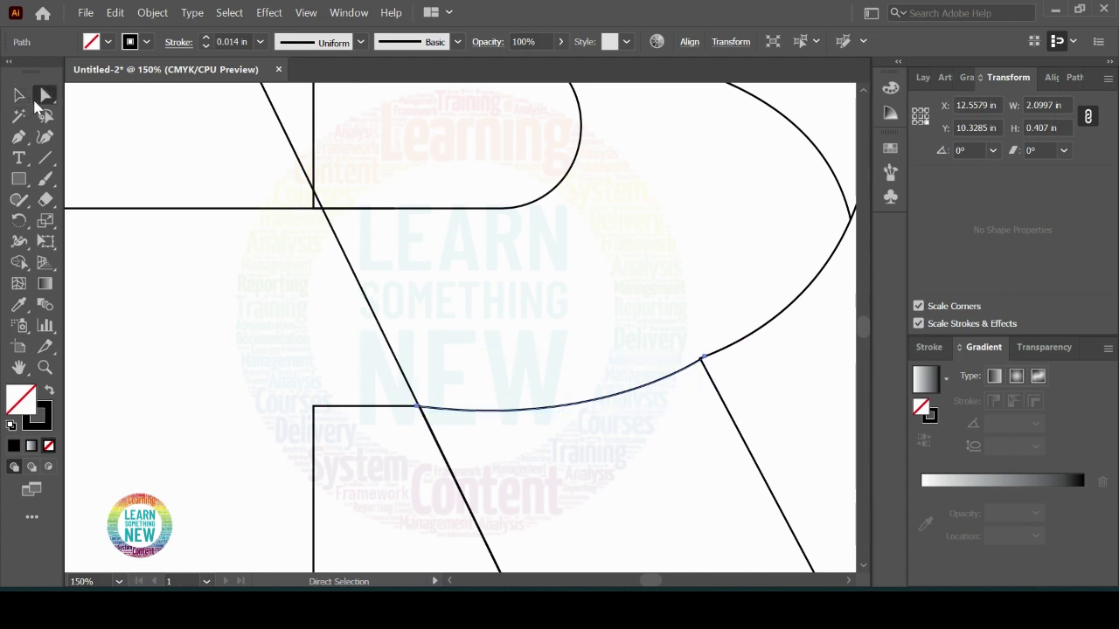
scroll(539, 469, up, 2)
click(293, 348)
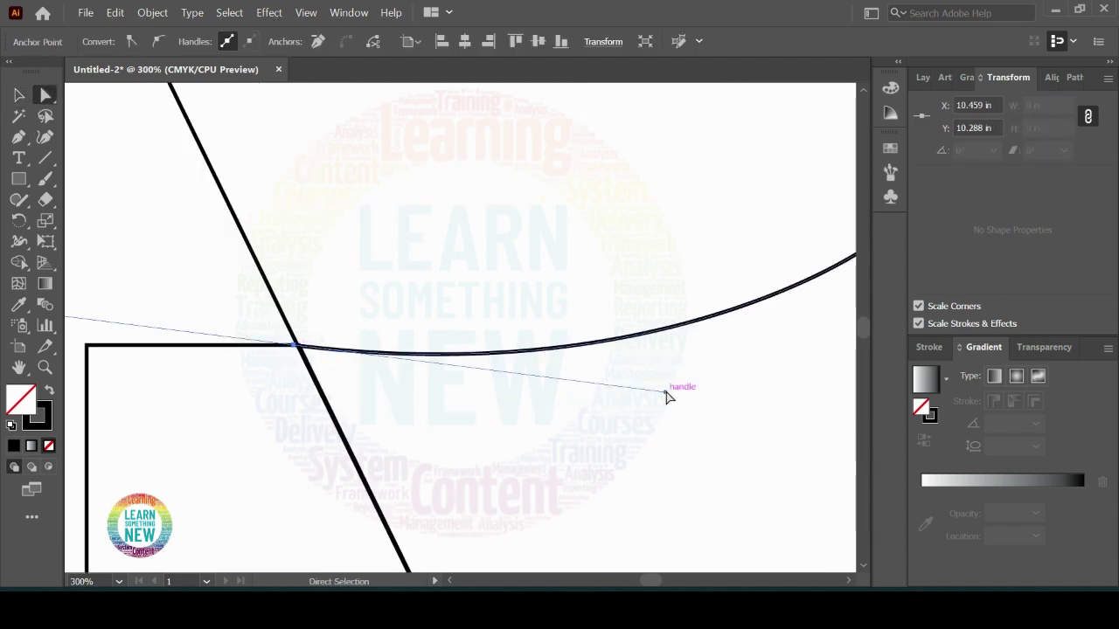
drag(666, 396, 673, 376)
scroll(673, 375, down, 1)
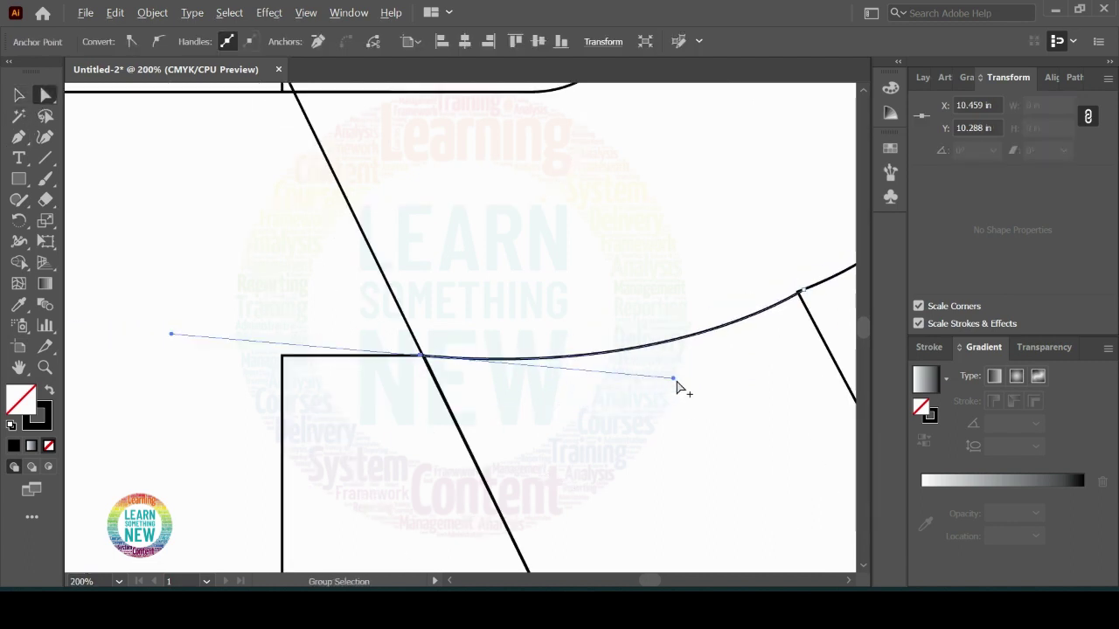
scroll(674, 382, down, 2)
click(18, 95)
Draw an arc with the Pen tool from the stem's upper inner corner down to its outer edge, just above the foot
click(18, 137)
scroll(374, 489, up, 2)
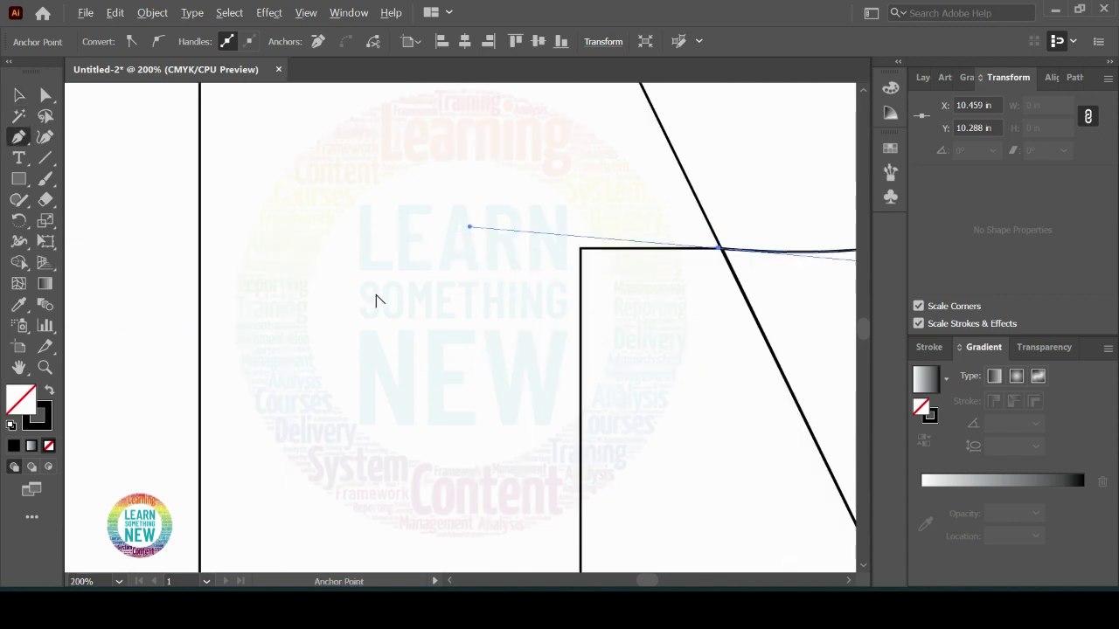
scroll(522, 200, down, 3)
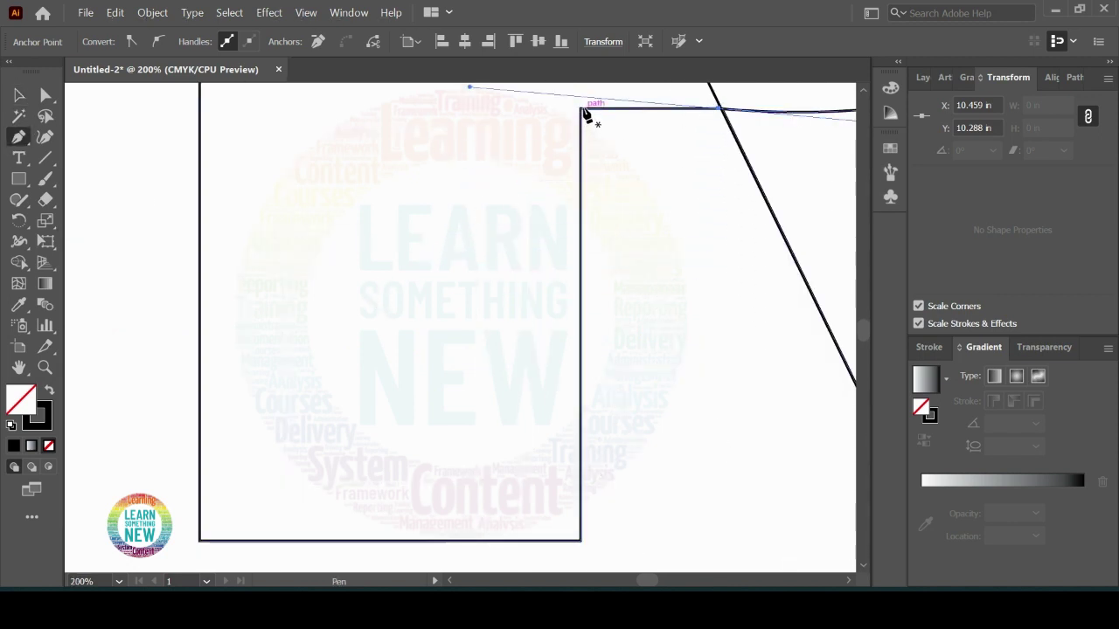
click(581, 109)
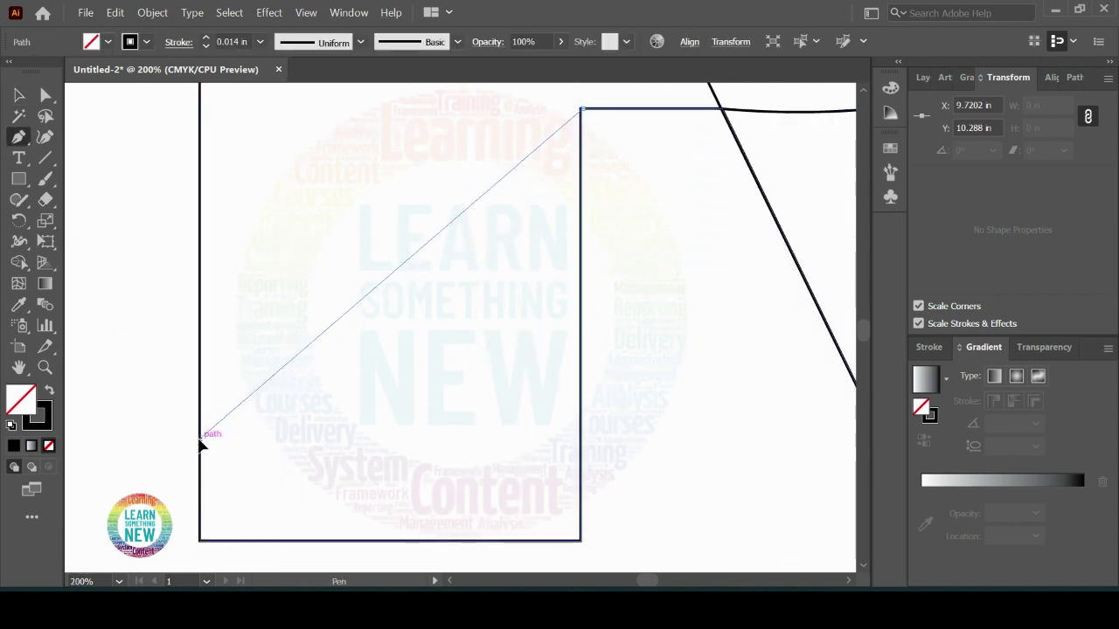
drag(201, 446, 180, 562)
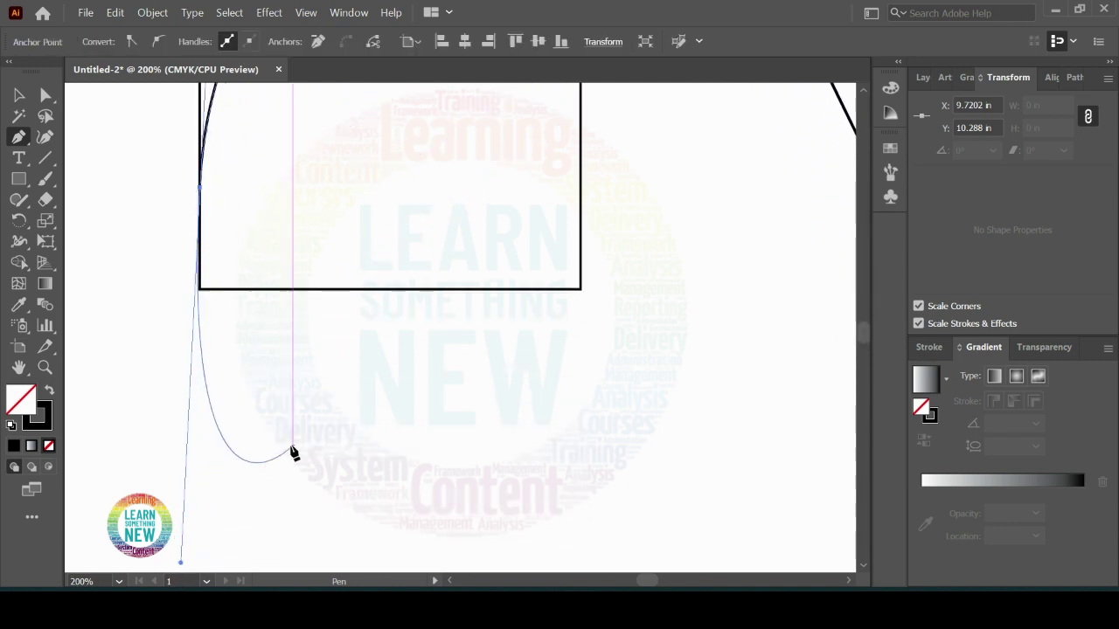
scroll(293, 452, up, 5)
alt+scroll(293, 452, down, 2)
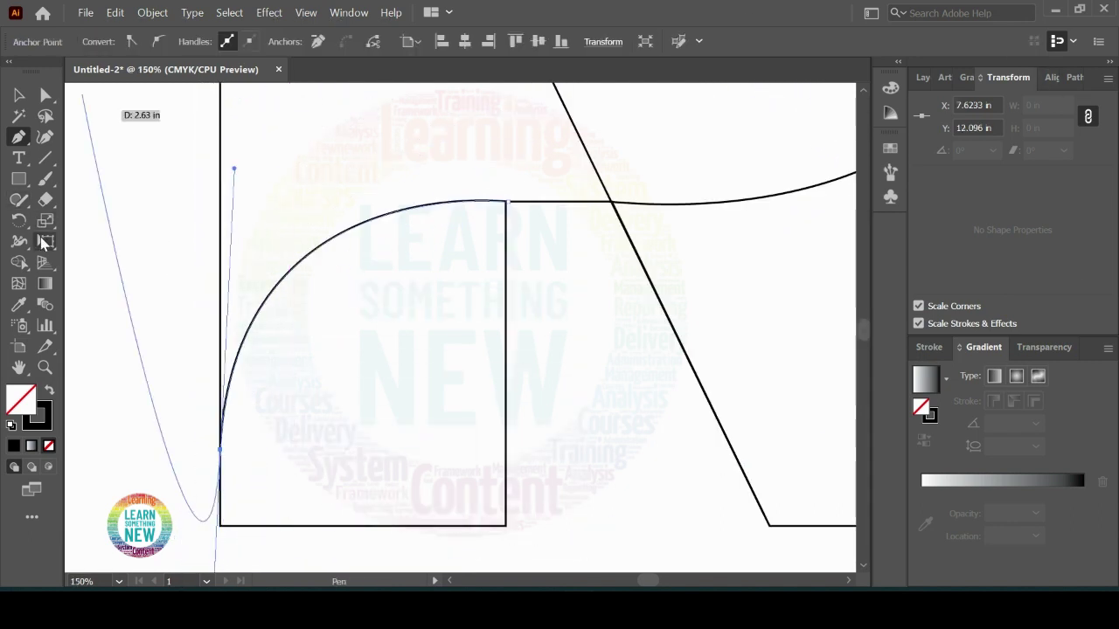
Smooth the stem's arc by adjusting the handle of its lower anchor on the outer edge
key(a)
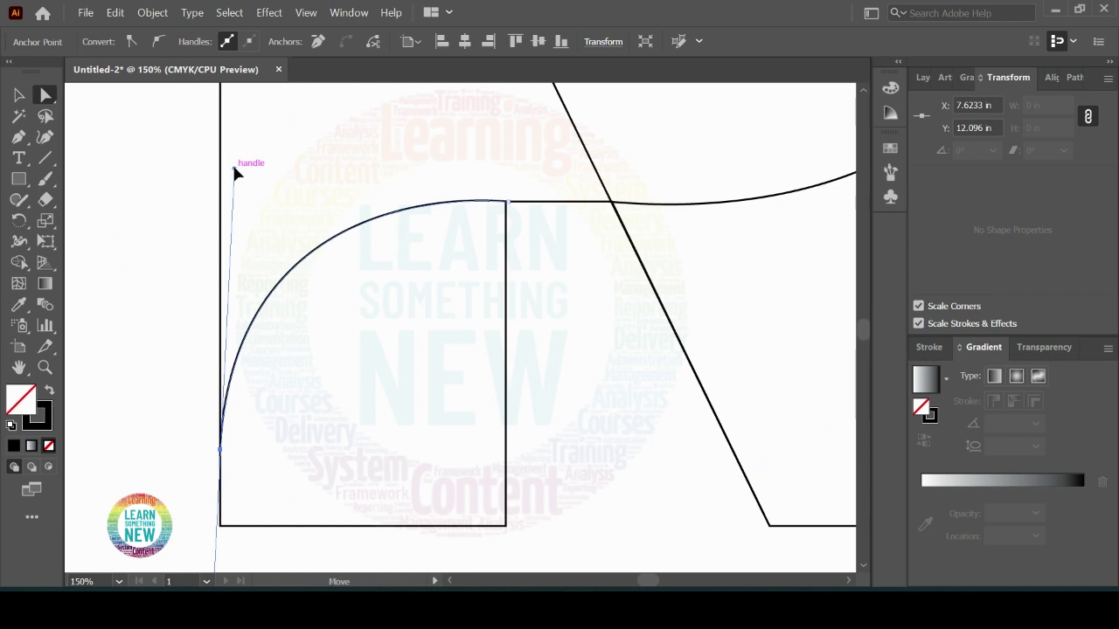
drag(234, 170, 247, 193)
click(18, 95)
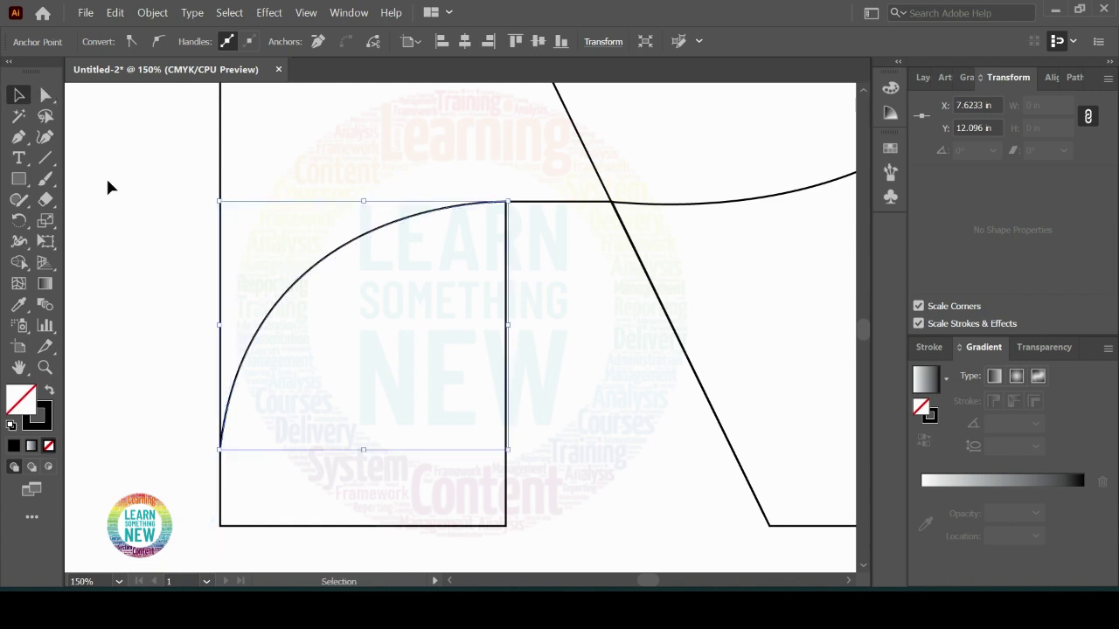
scroll(106, 176, down, 4)
scroll(244, 260, up, 4)
Select the whole R construction and remove the upper stem area, the counter and the protruding line ends with the Shape Builder
drag(108, 149, 401, 360)
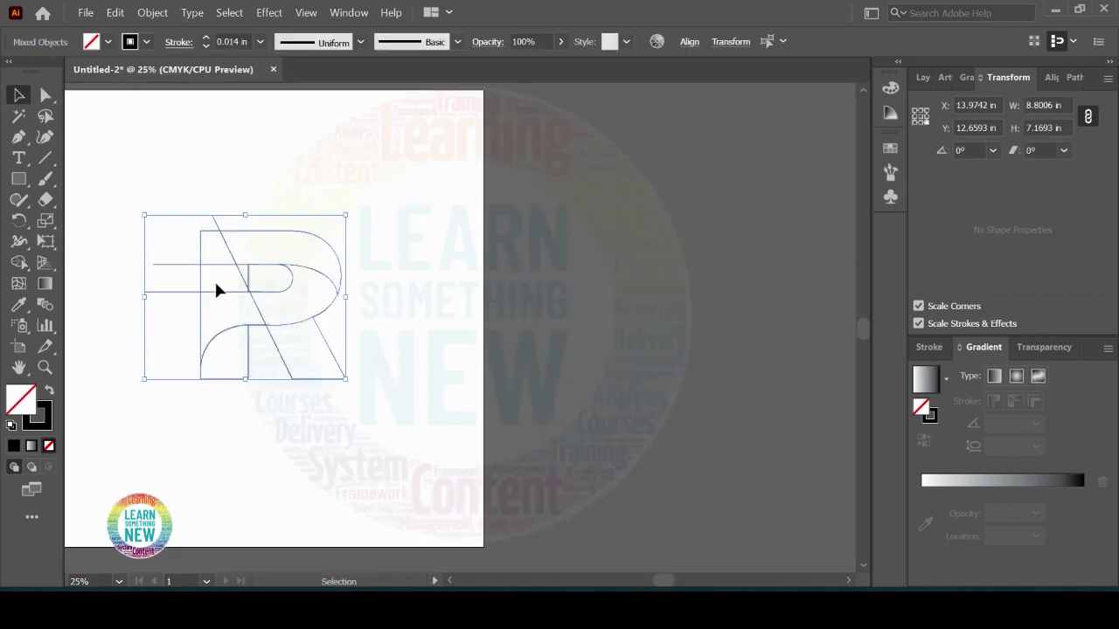
key(ctrl+equal)
click(19, 263)
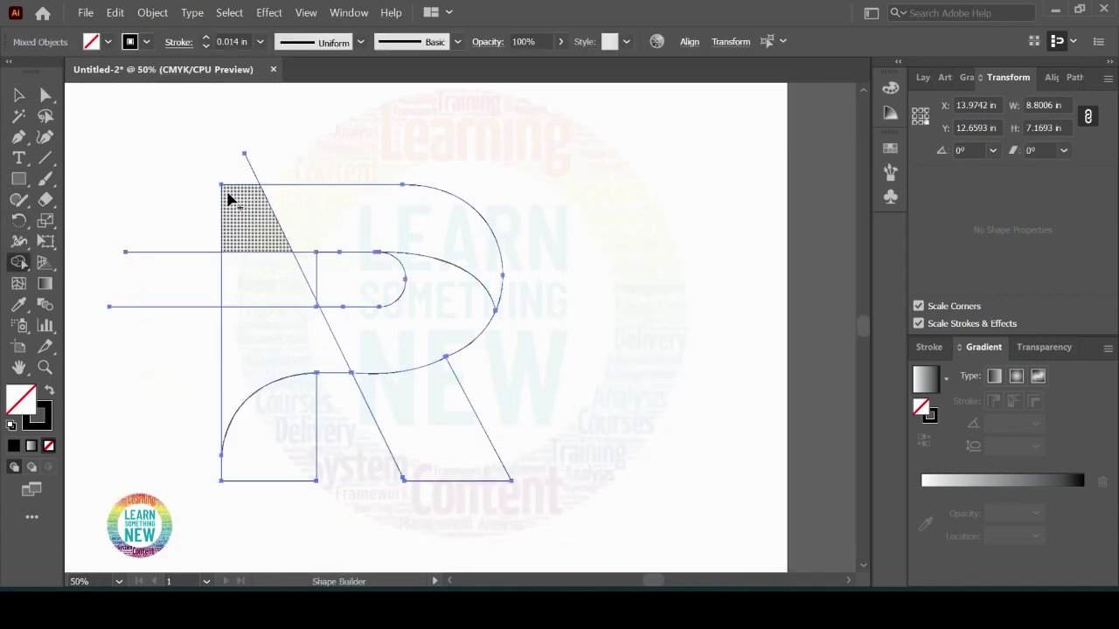
mouse_move(197, 166)
mouse_down()
mouse_move(261, 263)
mouse_move(336, 280)
mouse_up()
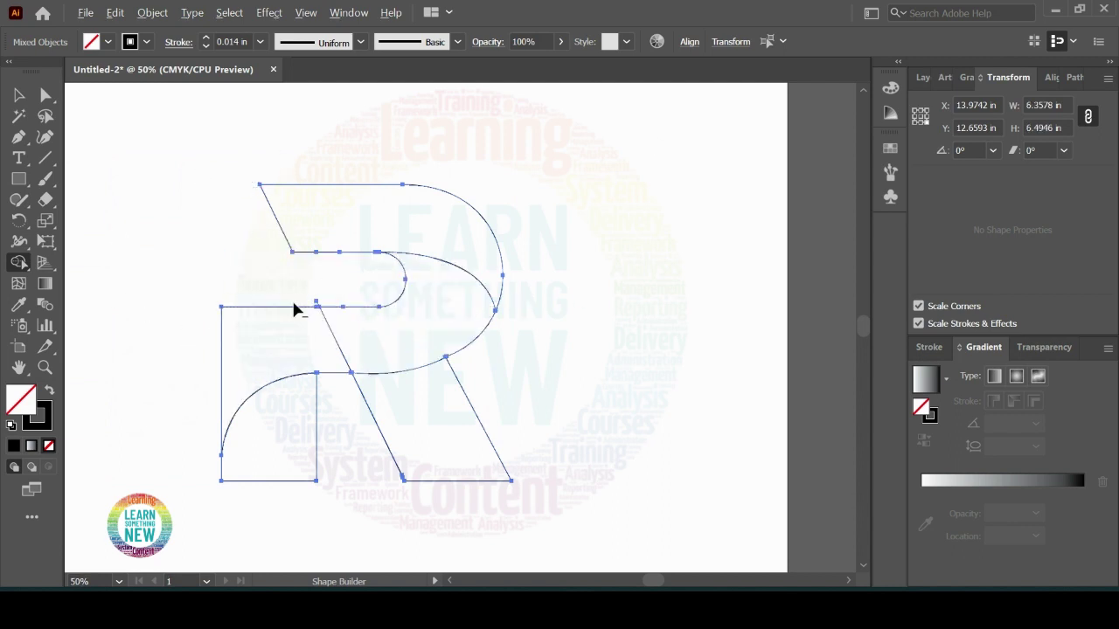
Merge the stem's middle area with the lower bowl area into one continuous band using the Shape Builder
scroll(293, 305, up, 2)
scroll(276, 263, down, 2)
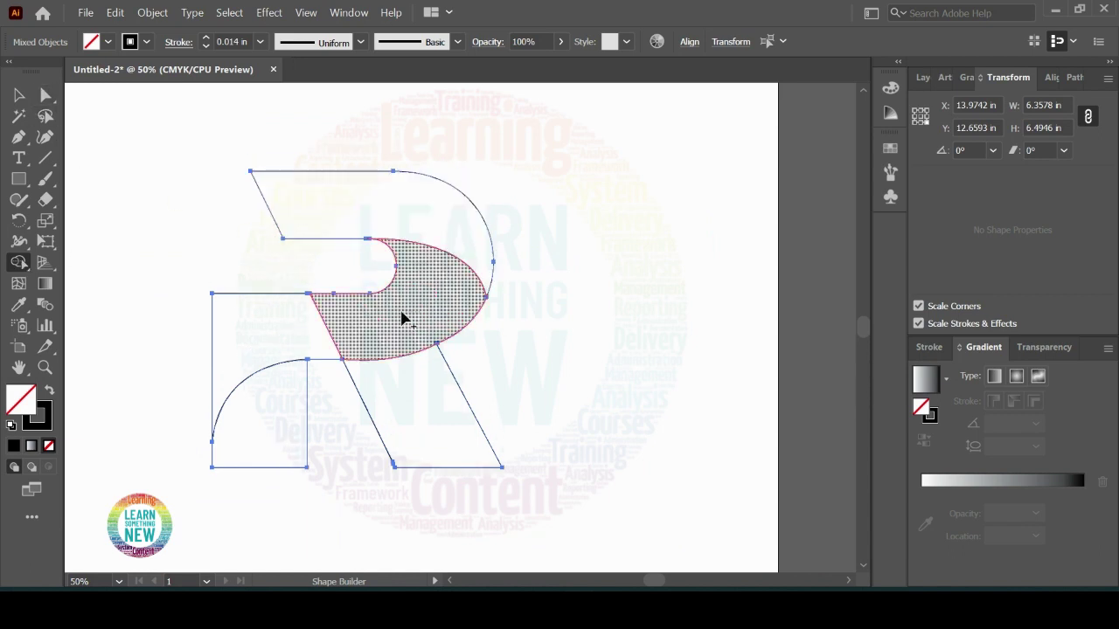
drag(429, 431, 432, 438)
scroll(353, 388, up, 1)
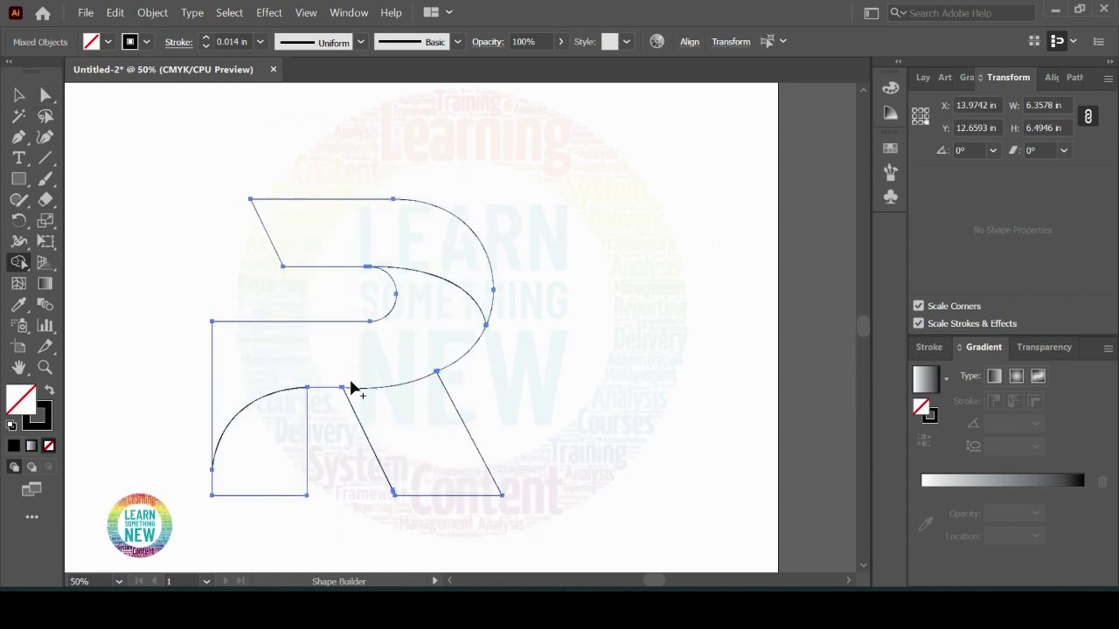
Ungroup the R's shapes so each part can be selected separately
click(19, 95)
scroll(80, 194, up, 2)
click(243, 234)
drag(74, 208, 525, 562)
right_click(393, 295)
click(618, 452)
click(364, 264)
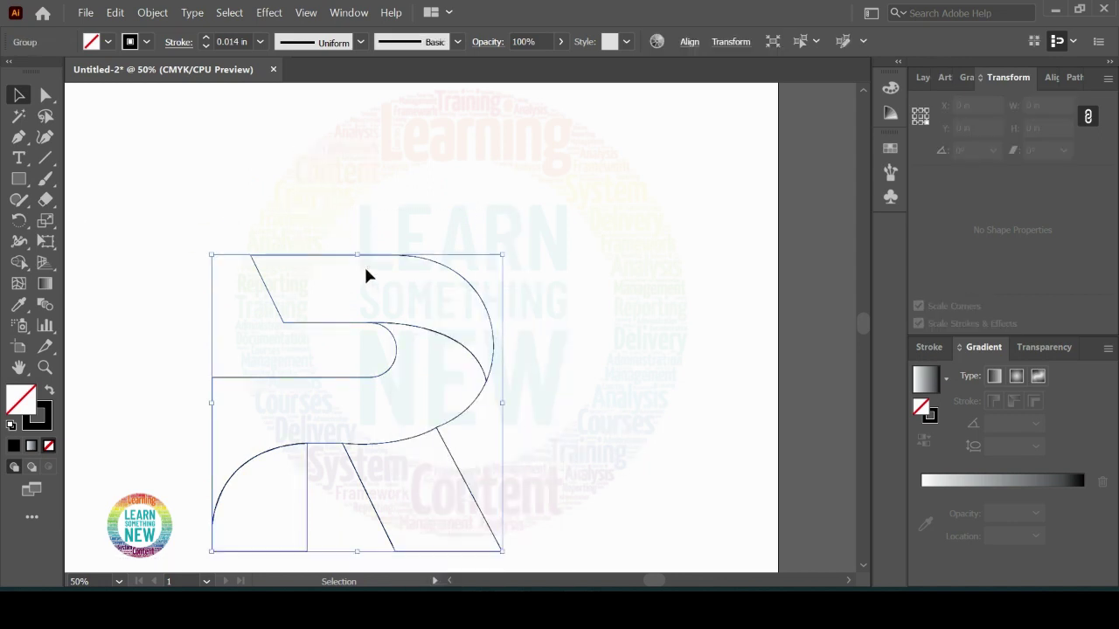
right_click(371, 322)
click(449, 168)
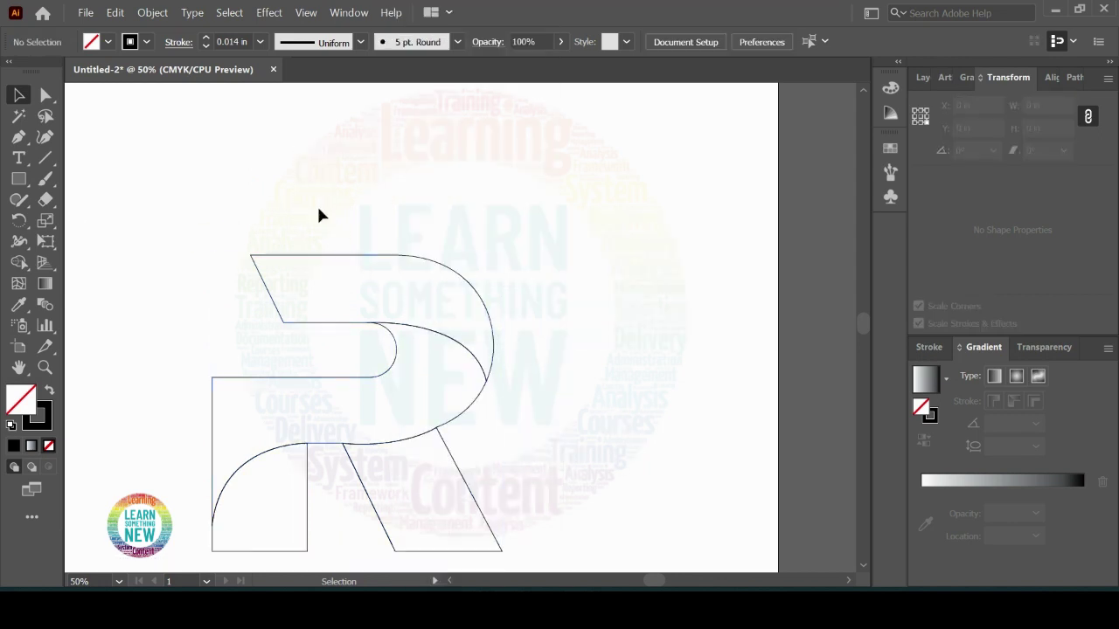
Fill the R's upper band with a linear gradient from a yellow start stop to a red end stop
click(314, 256)
click(45, 283)
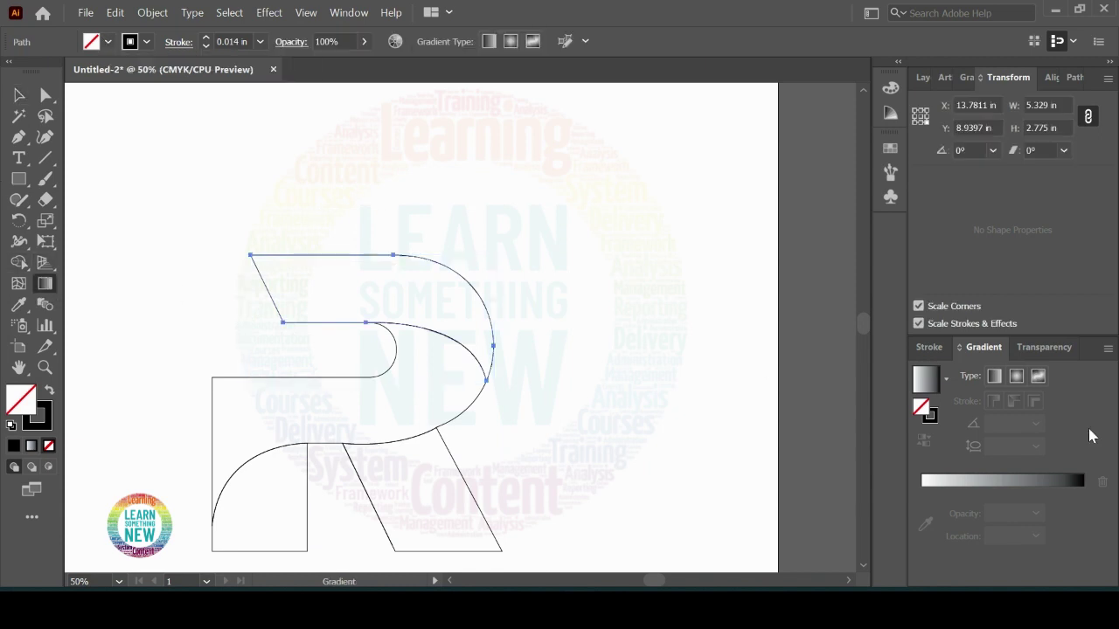
click(1018, 483)
double_click(921, 492)
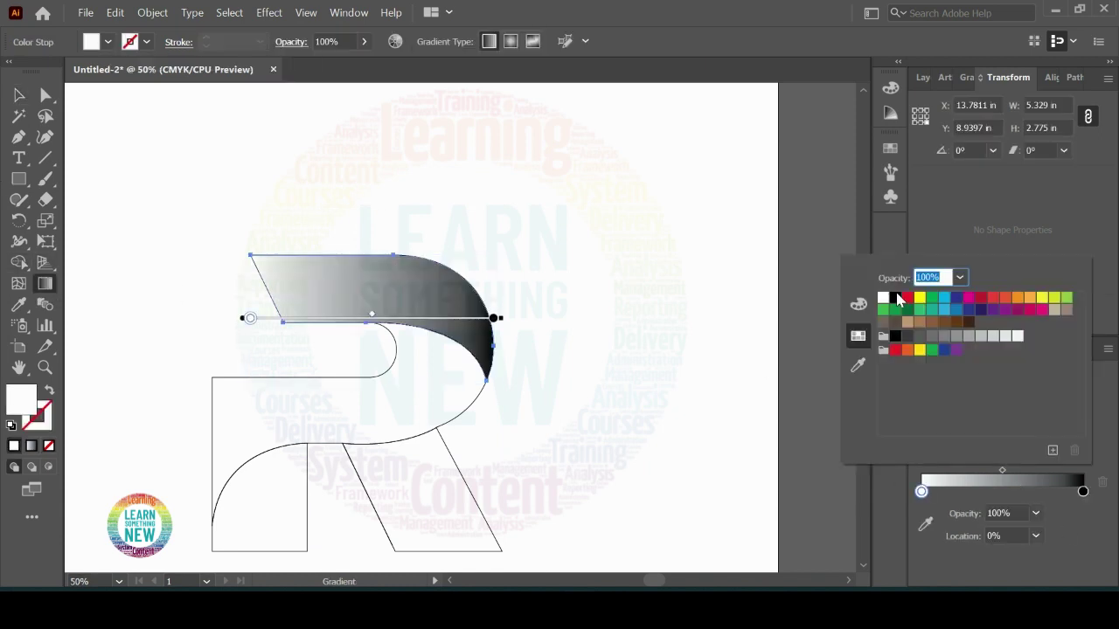
click(909, 299)
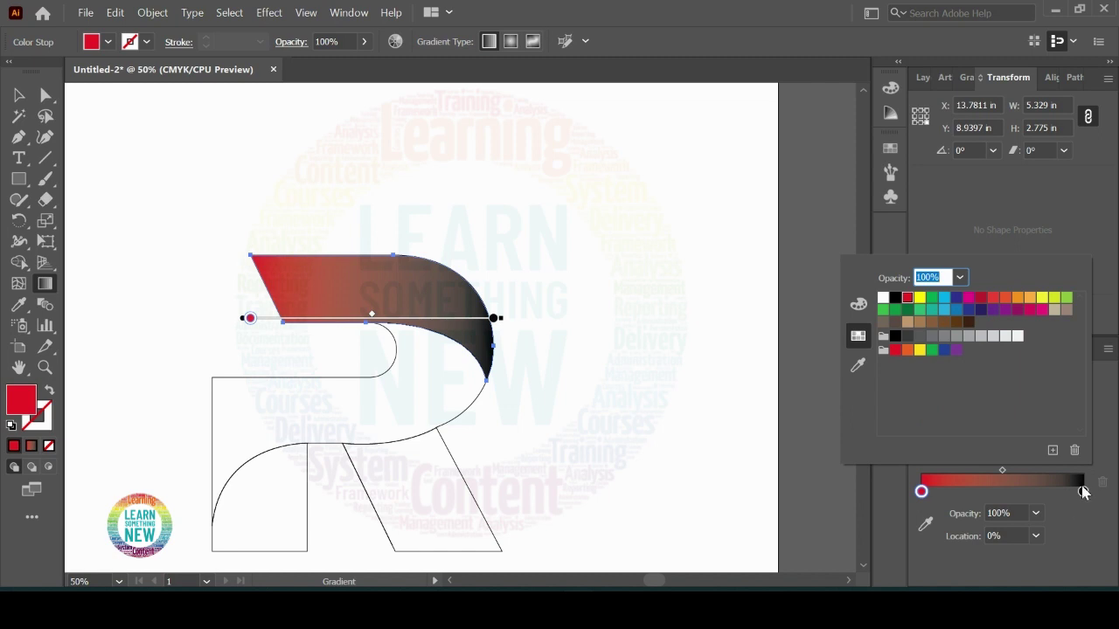
click(920, 298)
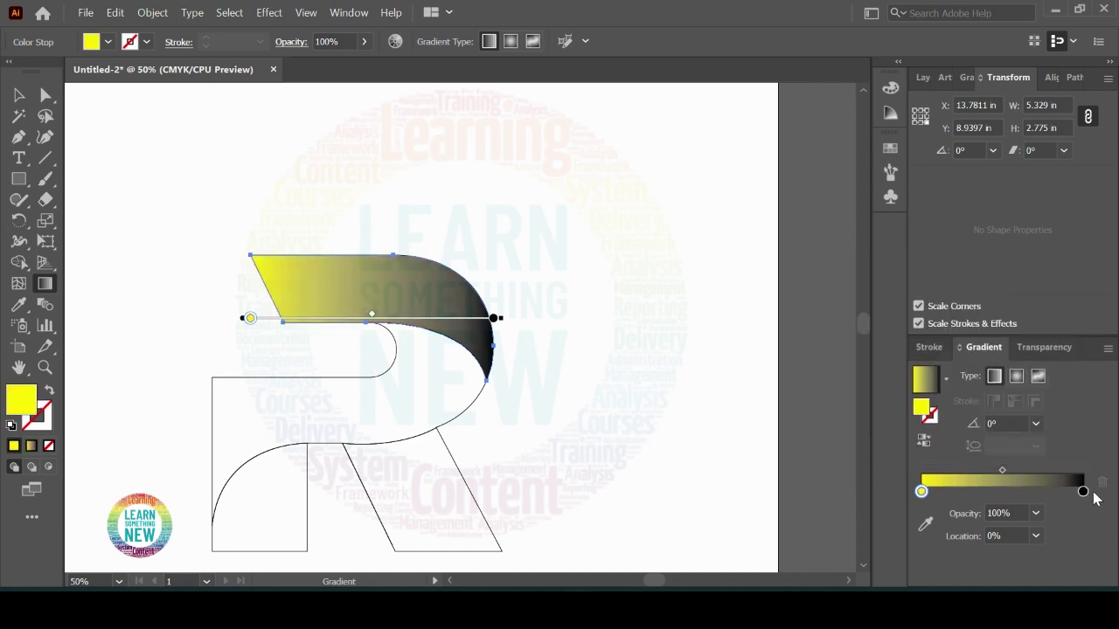
click(1083, 491)
double_click(1083, 492)
click(907, 299)
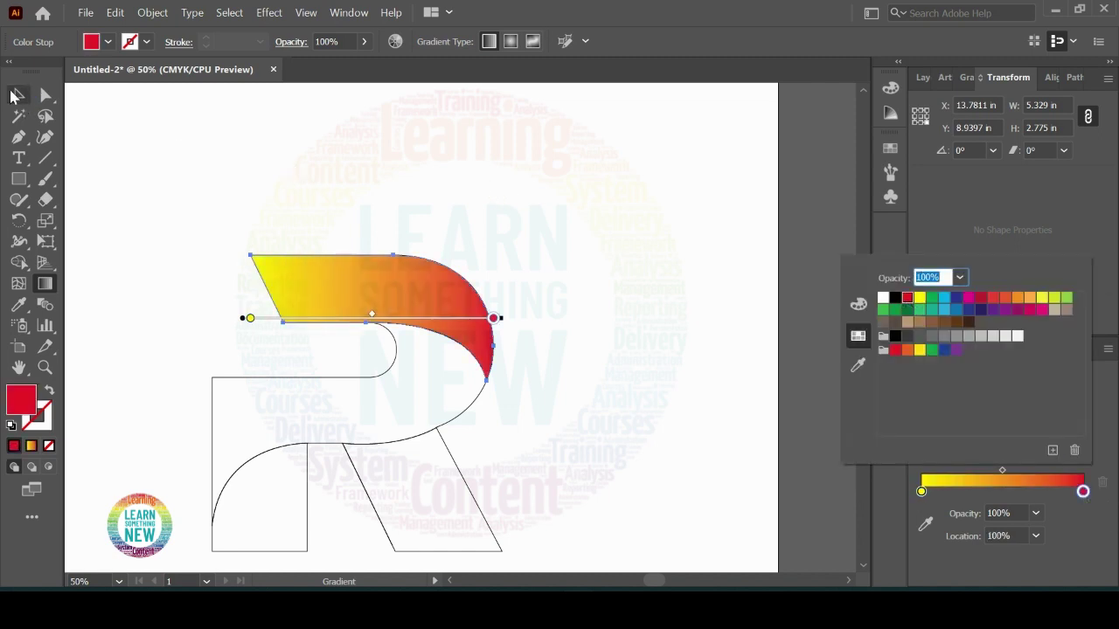
Angle the upper band's gradient to about -21°, running from beyond its upper-left corner to the bowl's outer edge
click(45, 283)
drag(255, 250, 448, 332)
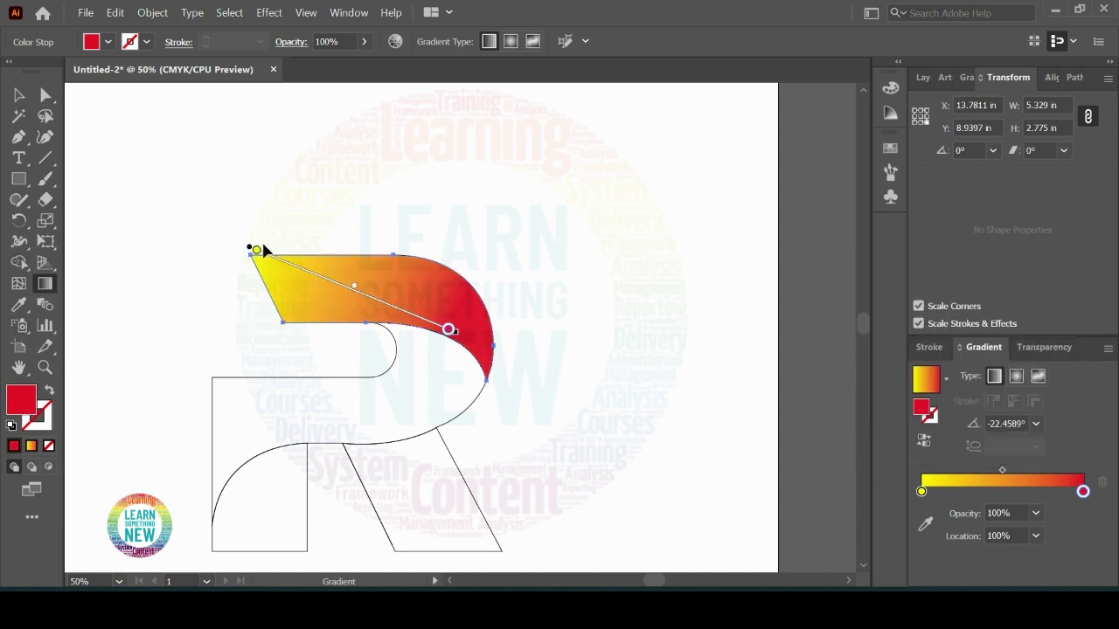
drag(236, 245, 501, 348)
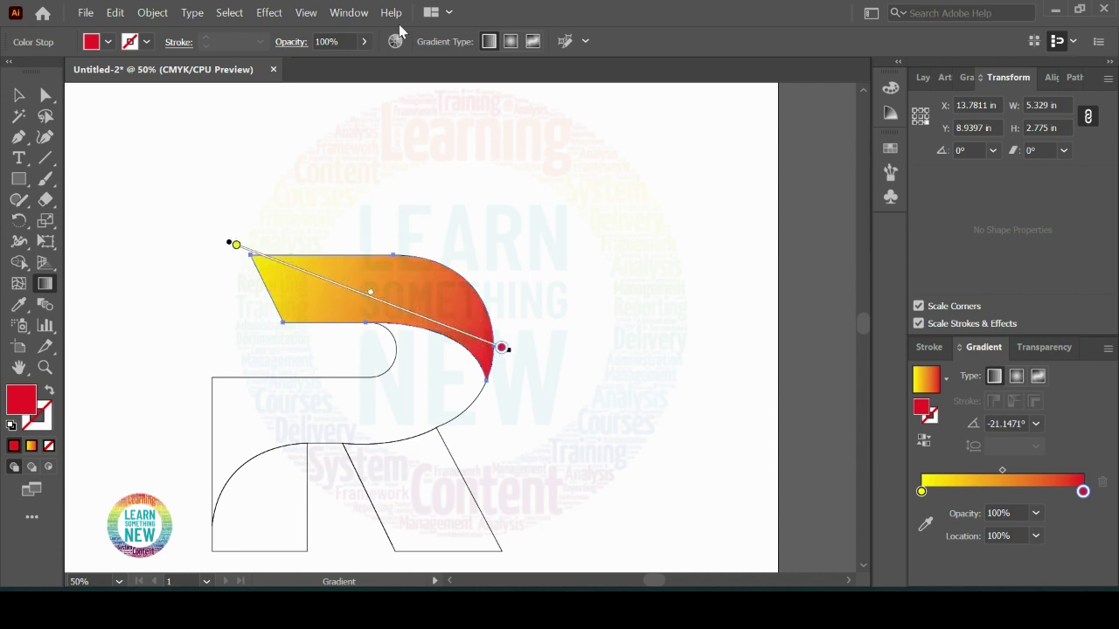
click(18, 98)
scroll(210, 101, down, 2)
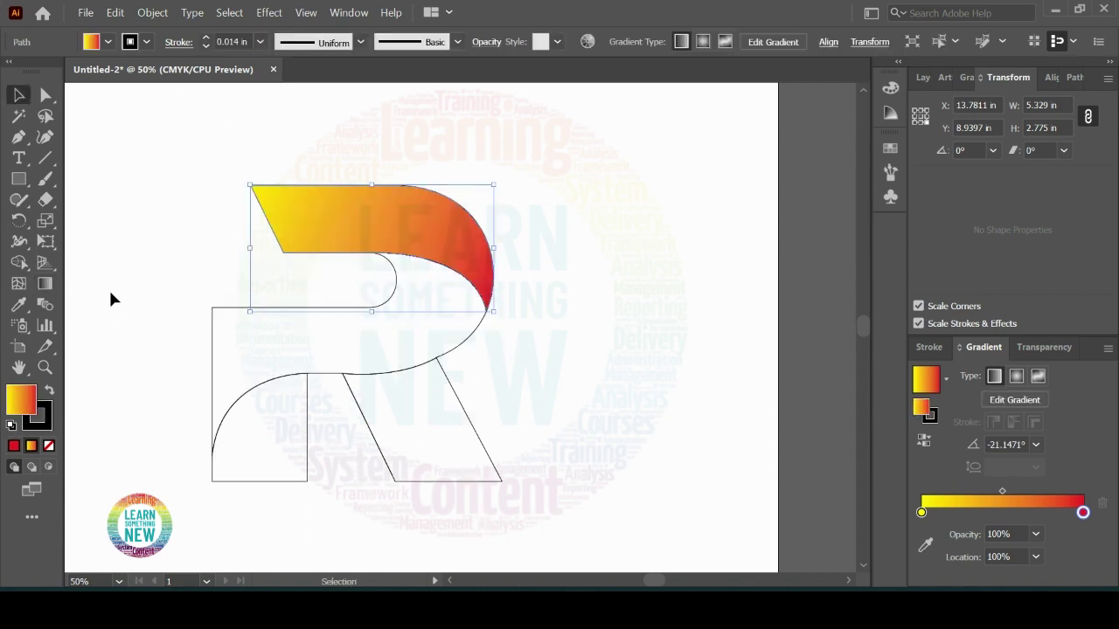
Fill the R's middle band with a linear gradient from a light blue start stop to a dark navy end stop
click(209, 319)
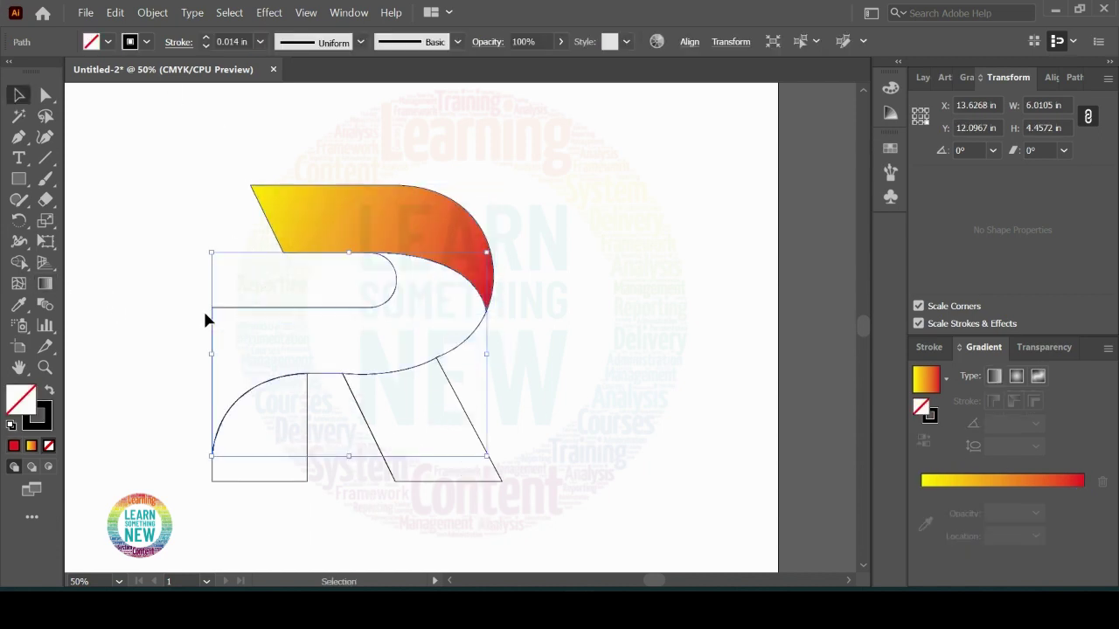
click(45, 283)
click(986, 482)
double_click(921, 491)
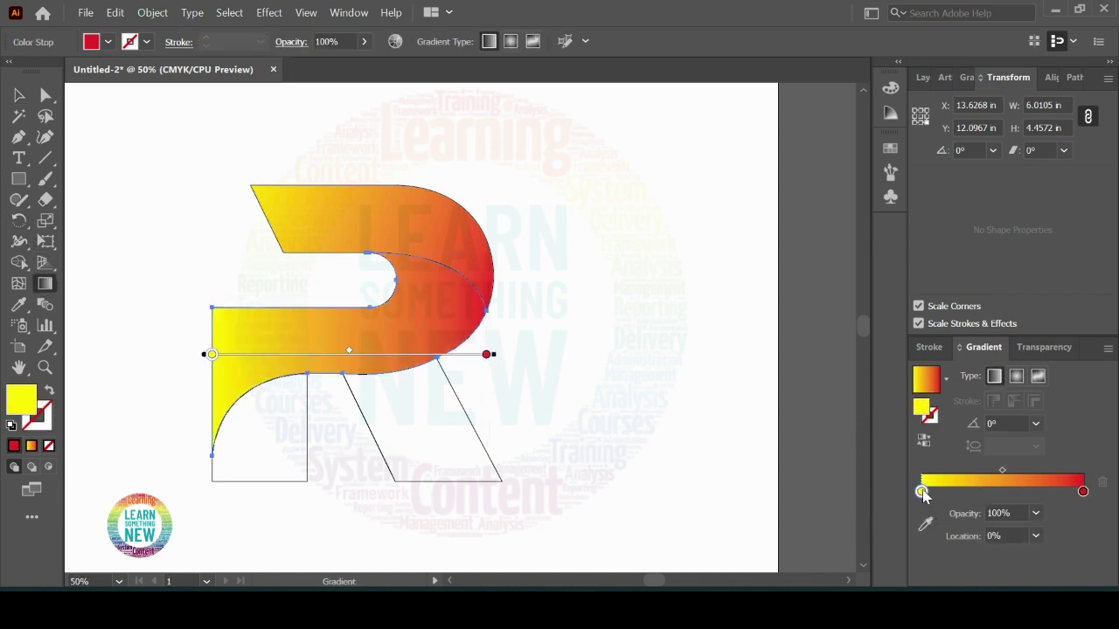
click(944, 309)
double_click(1083, 491)
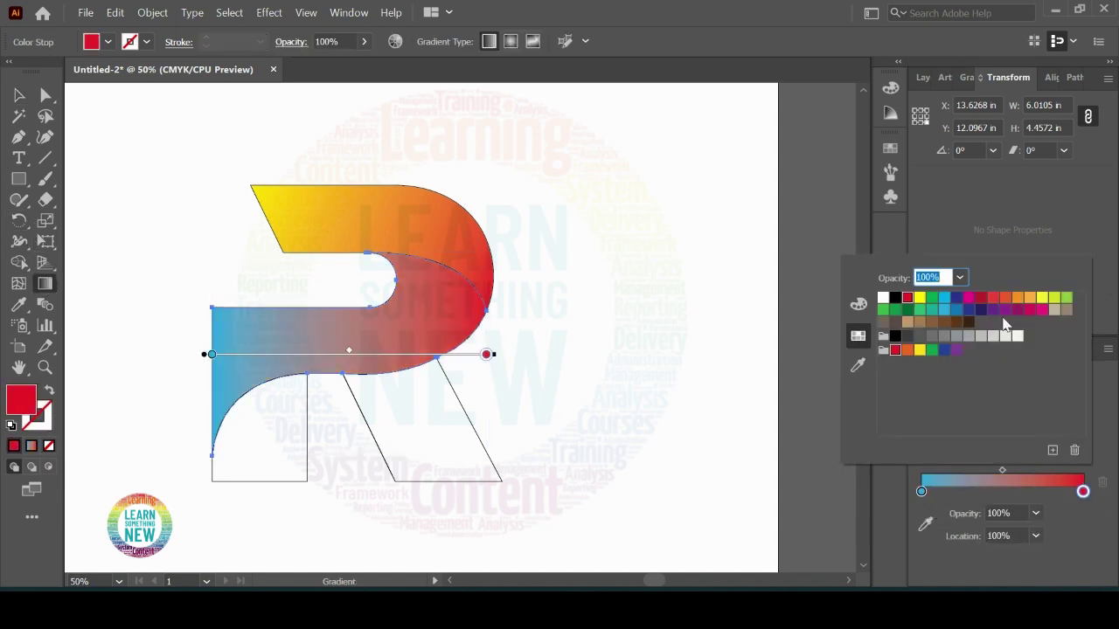
click(981, 309)
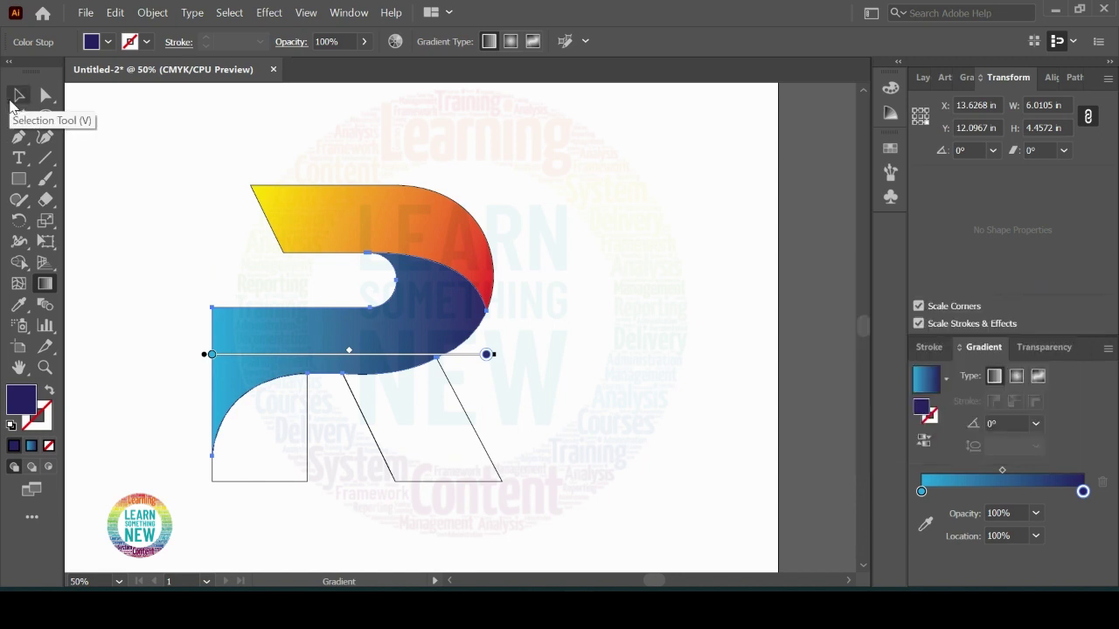
Angle the middle band's gradient to about 33°, from outside the stem up to the bowl, with its midpoint shifted toward the navy stop
drag(194, 396, 440, 284)
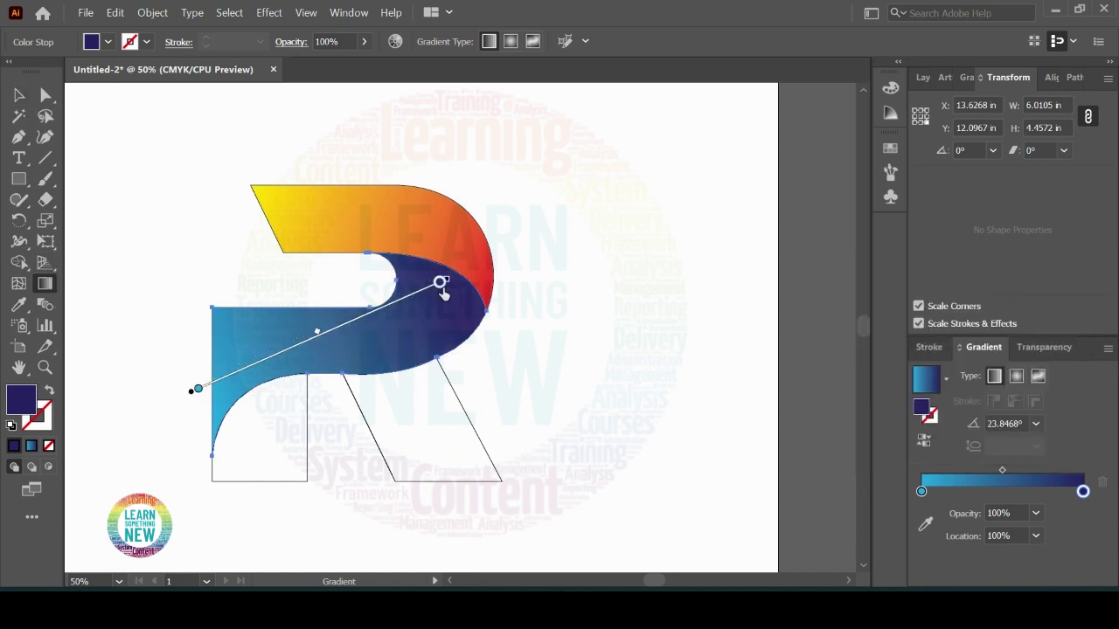
drag(351, 325, 366, 323)
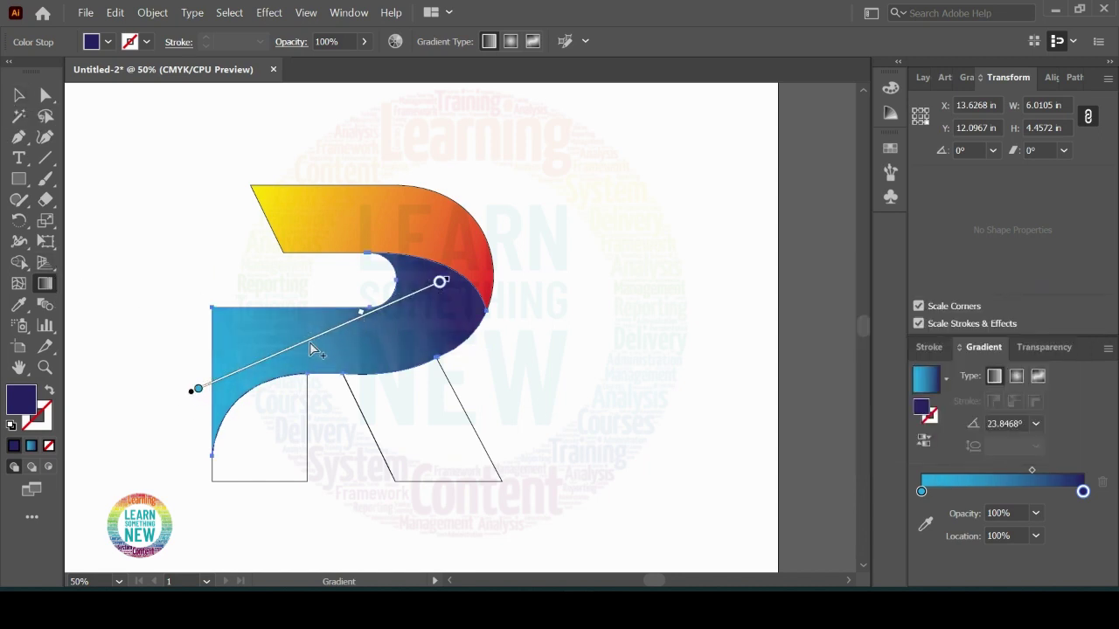
drag(312, 348, 313, 351)
mouse_move(189, 421)
mouse_down()
mouse_move(236, 415)
mouse_move(410, 280)
mouse_move(425, 287)
mouse_move(423, 270)
mouse_up()
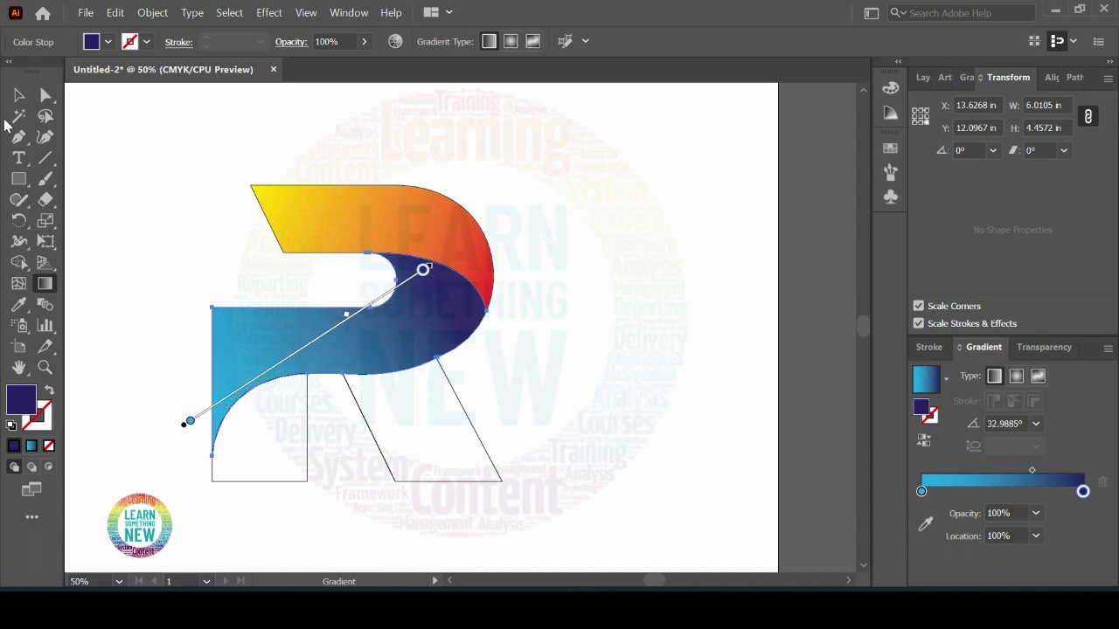
click(18, 94)
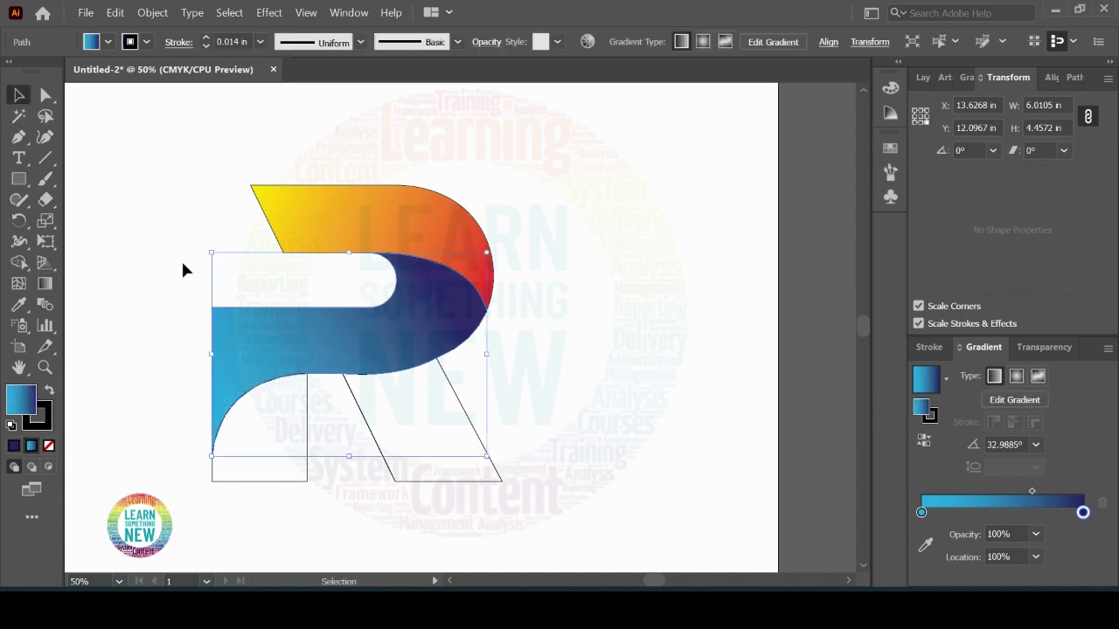
Copy the middle band's blue gradient onto the lower stem piece and the diagonal leg with the Eyedropper, and deselect them
click(100, 415)
drag(198, 508, 524, 458)
click(18, 304)
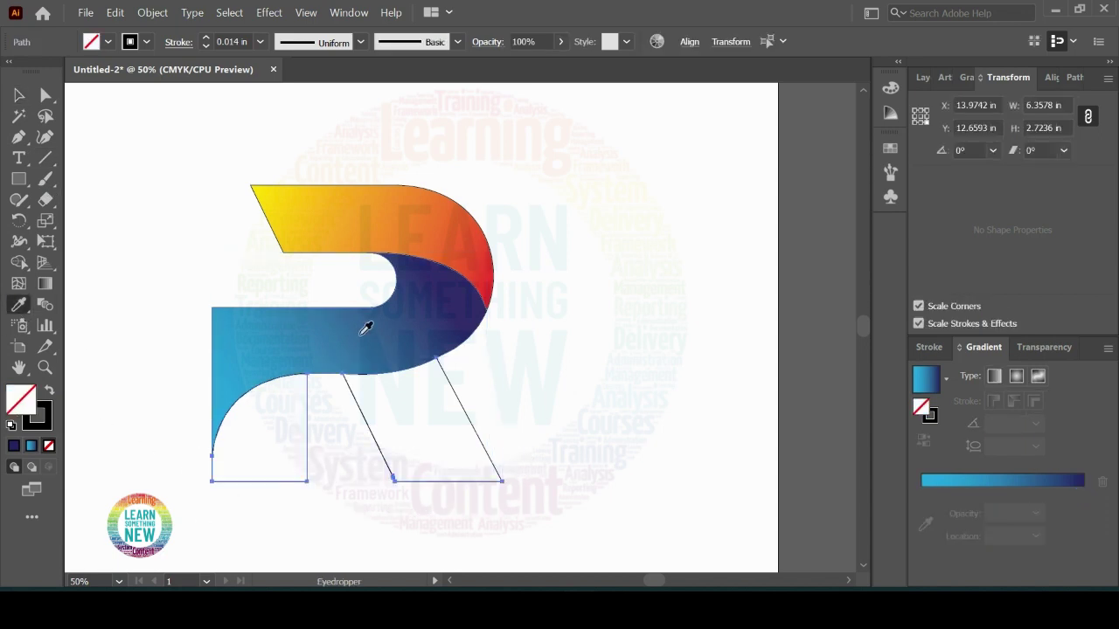
click(367, 327)
click(18, 95)
click(45, 284)
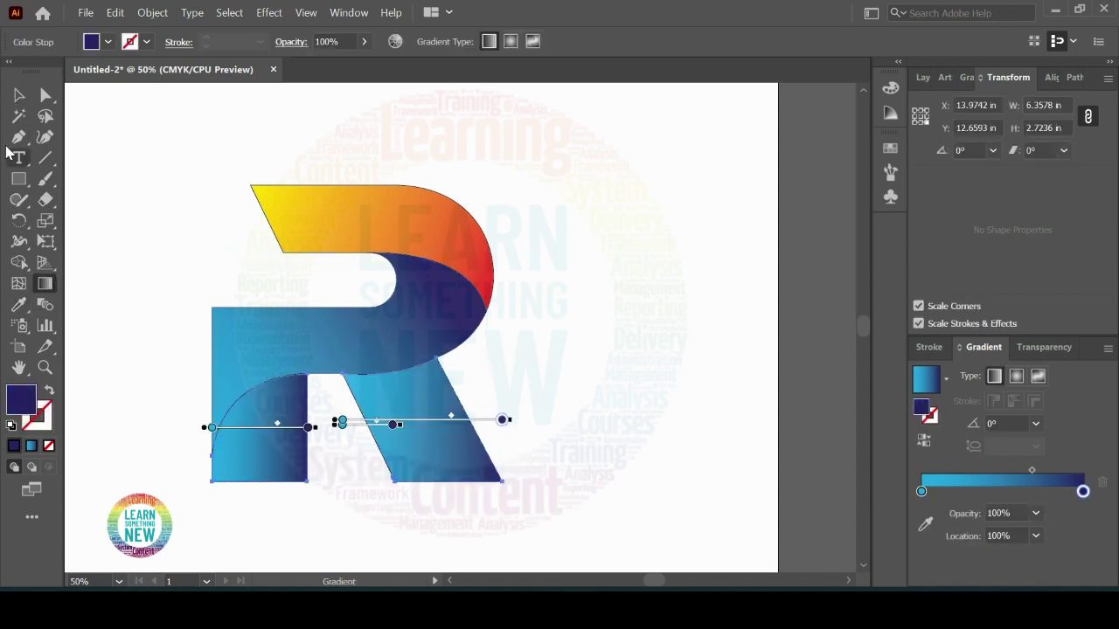
click(19, 94)
click(85, 237)
Angle the lower stem piece's gradient to about 107°, running from light blue at its base to navy at its curved top
click(45, 283)
click(19, 95)
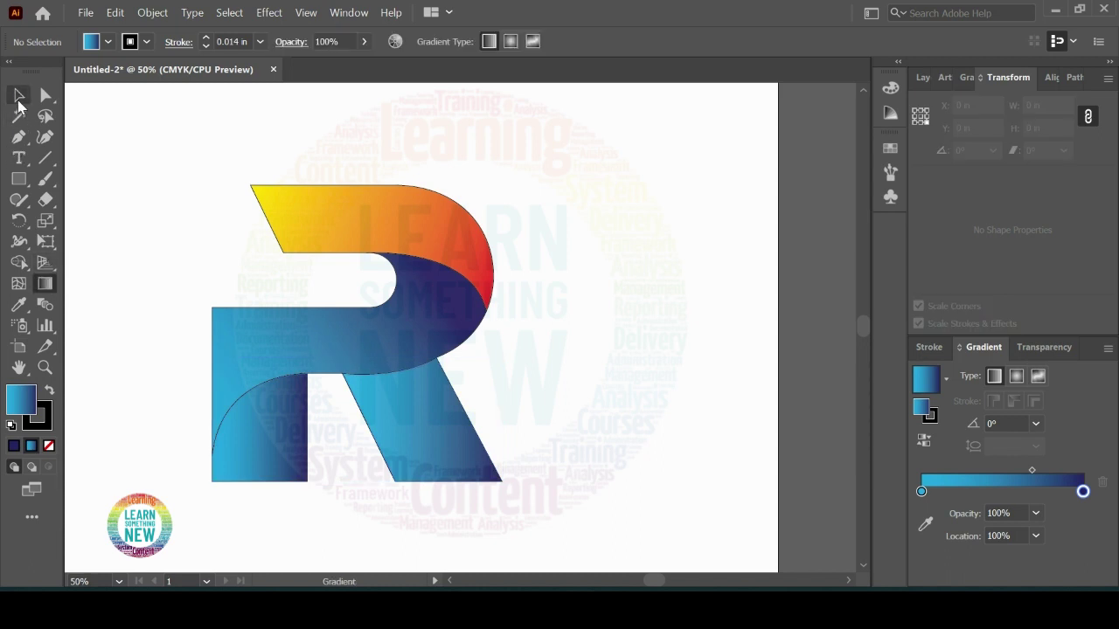
click(220, 460)
click(46, 284)
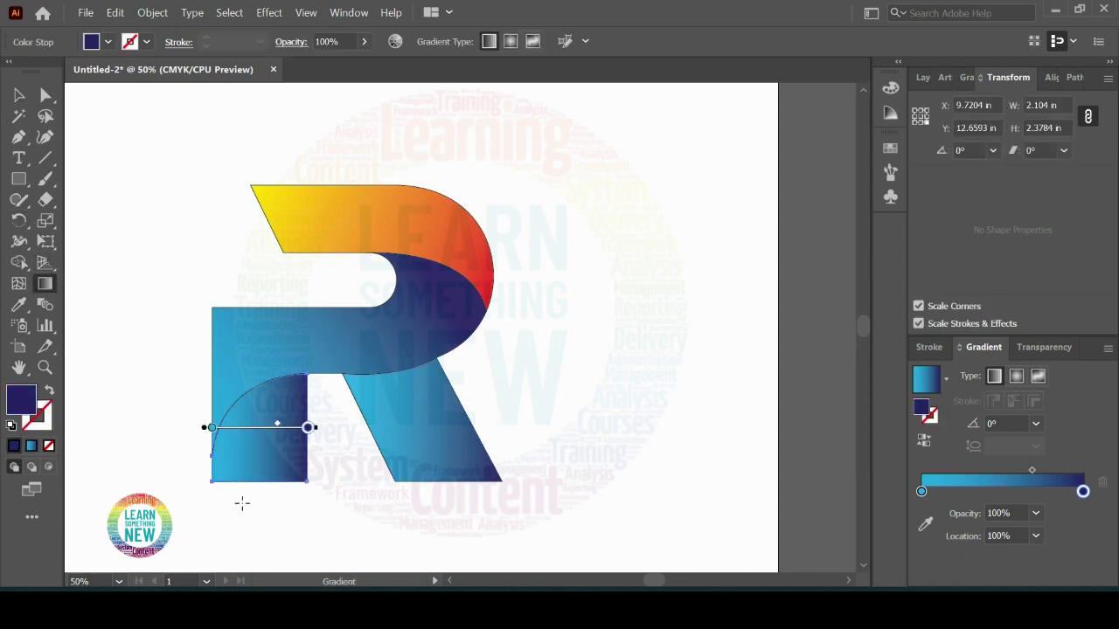
drag(249, 505, 280, 385)
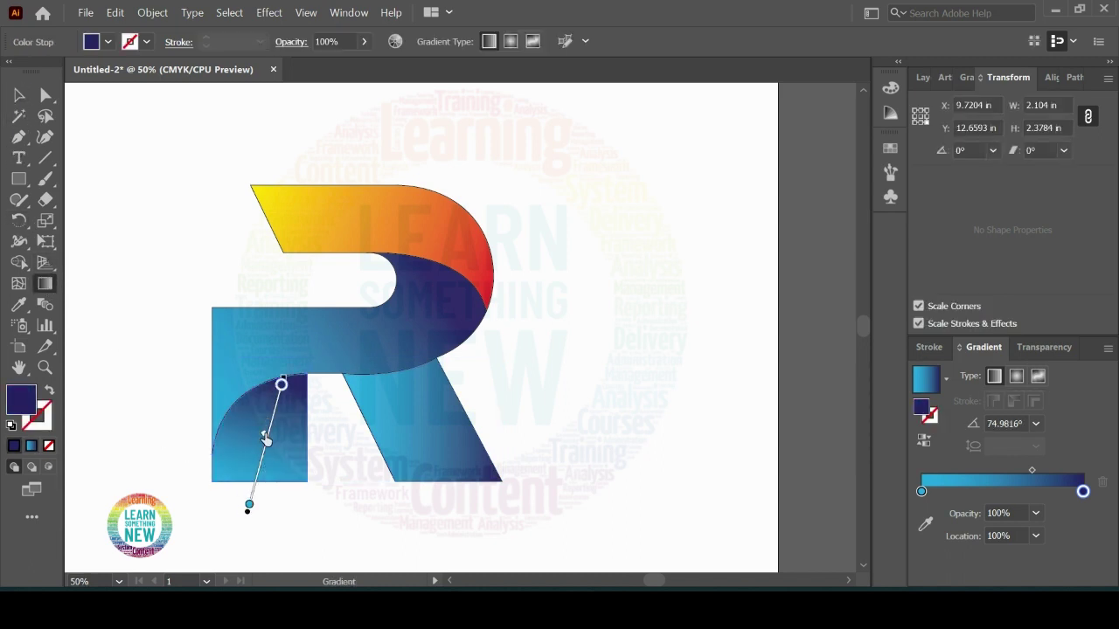
drag(295, 505, 246, 382)
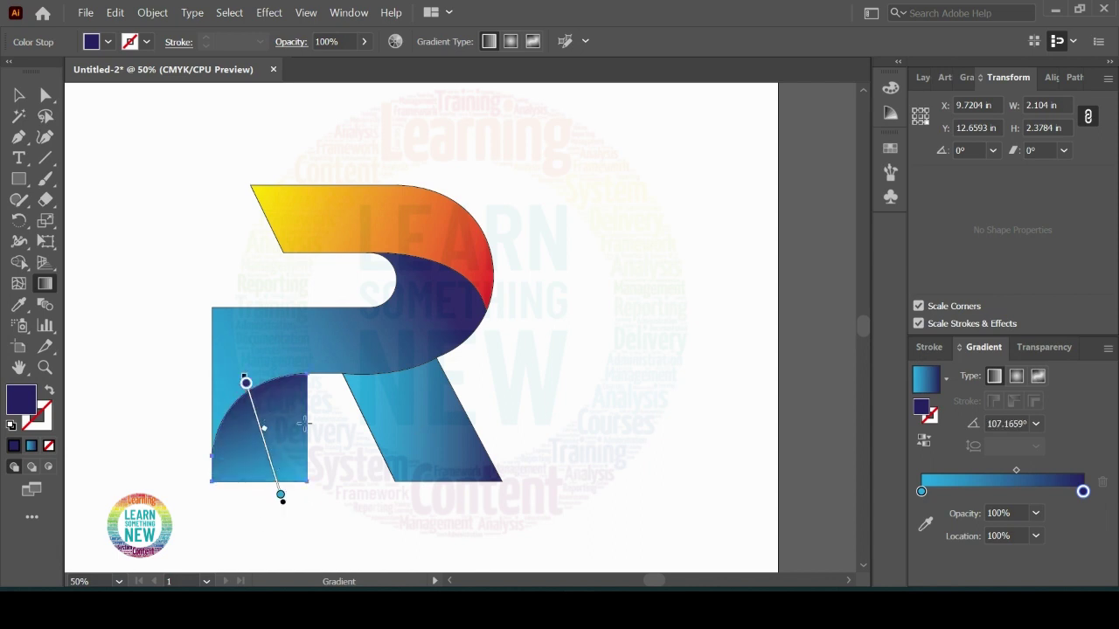
click(19, 95)
Angle the diagonal leg's gradient to about 100°, running from light blue at its foot to navy beneath the bowl
click(436, 475)
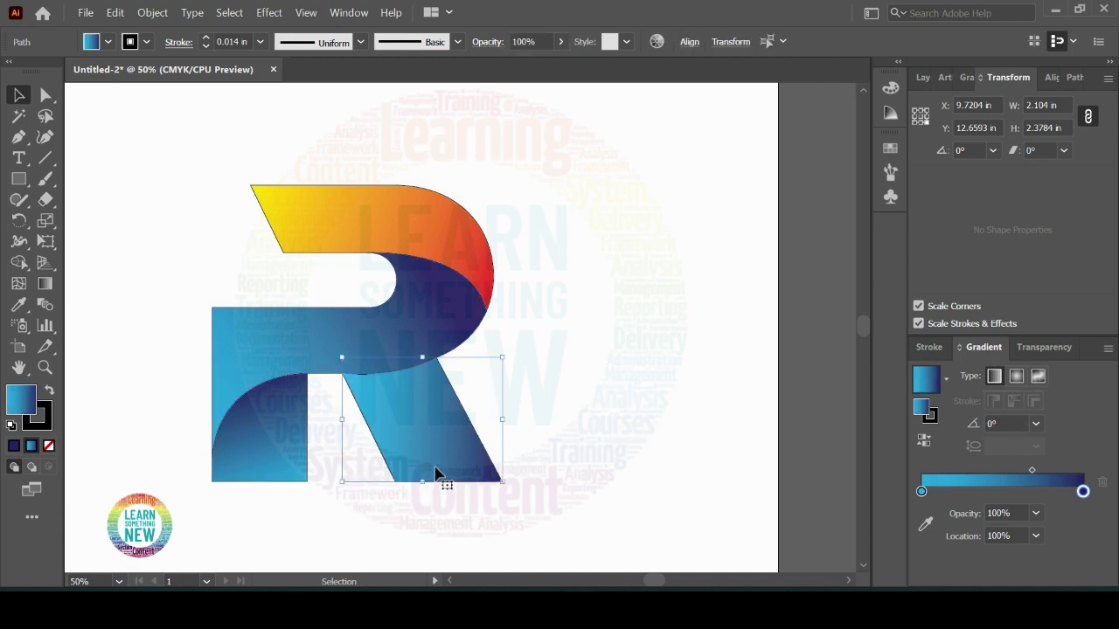
key(g)
drag(463, 504, 387, 363)
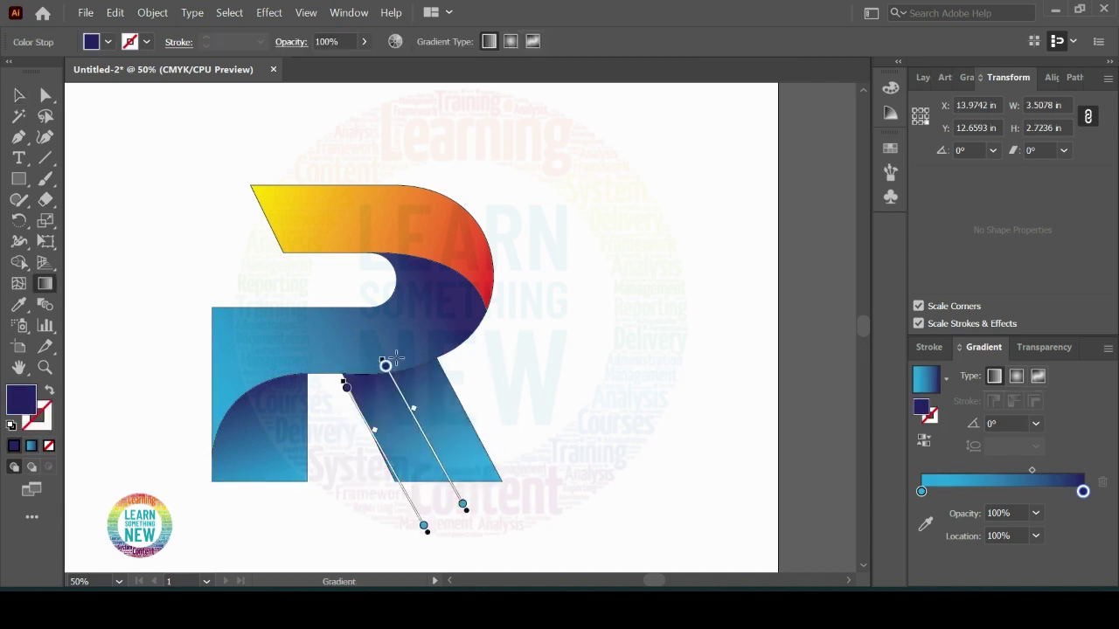
mouse_move(423, 502)
mouse_down()
mouse_move(425, 358)
mouse_move(399, 357)
mouse_move(403, 371)
mouse_up()
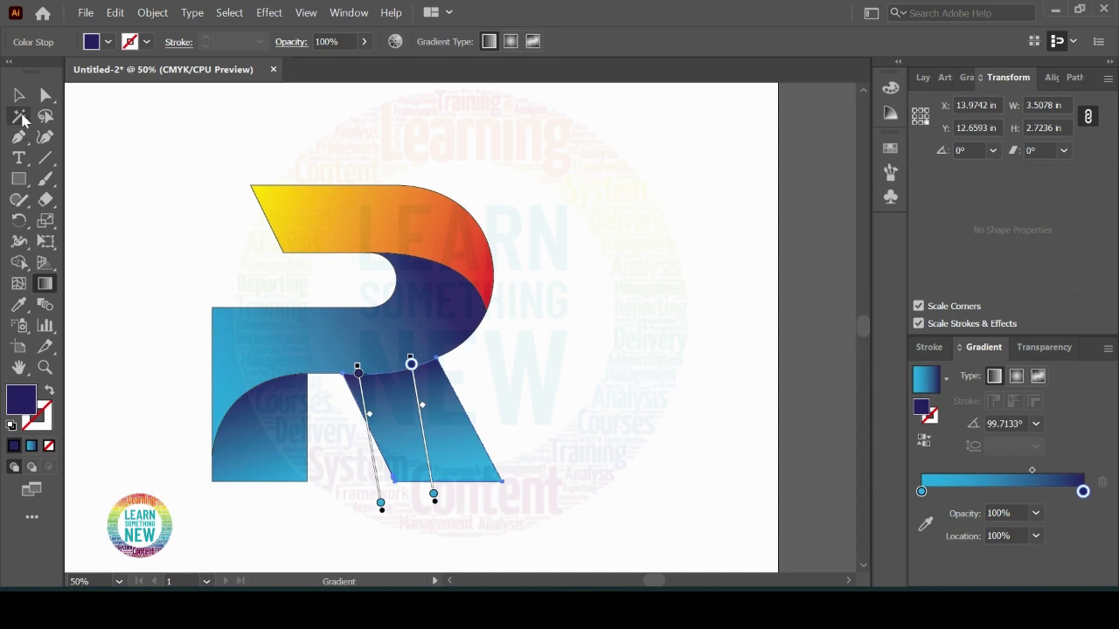
click(19, 95)
Re-angle the upper band's gradient to about -49°, running from above its top edge down to the inner bowl
click(402, 237)
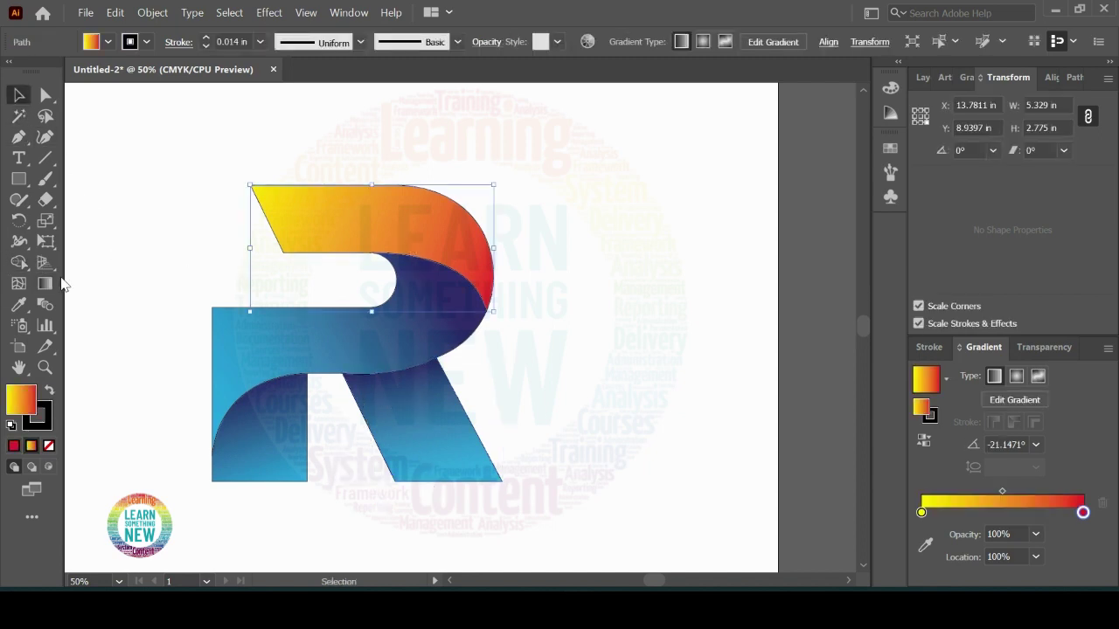
click(44, 283)
drag(325, 157, 417, 262)
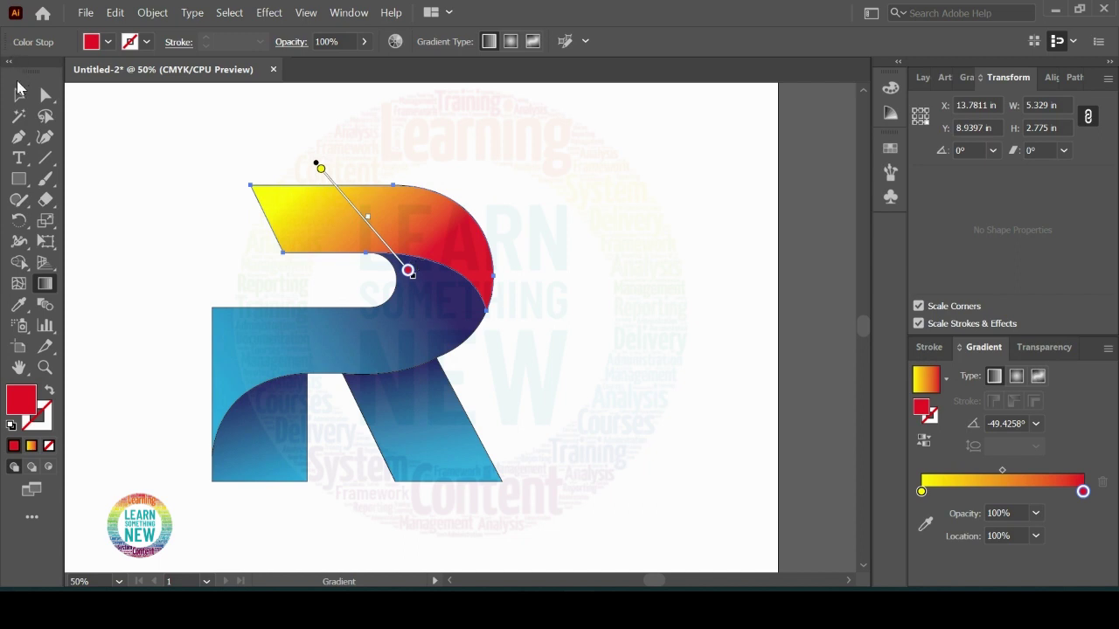
click(19, 95)
Select all parts of the R and group them into one object
drag(126, 95, 707, 568)
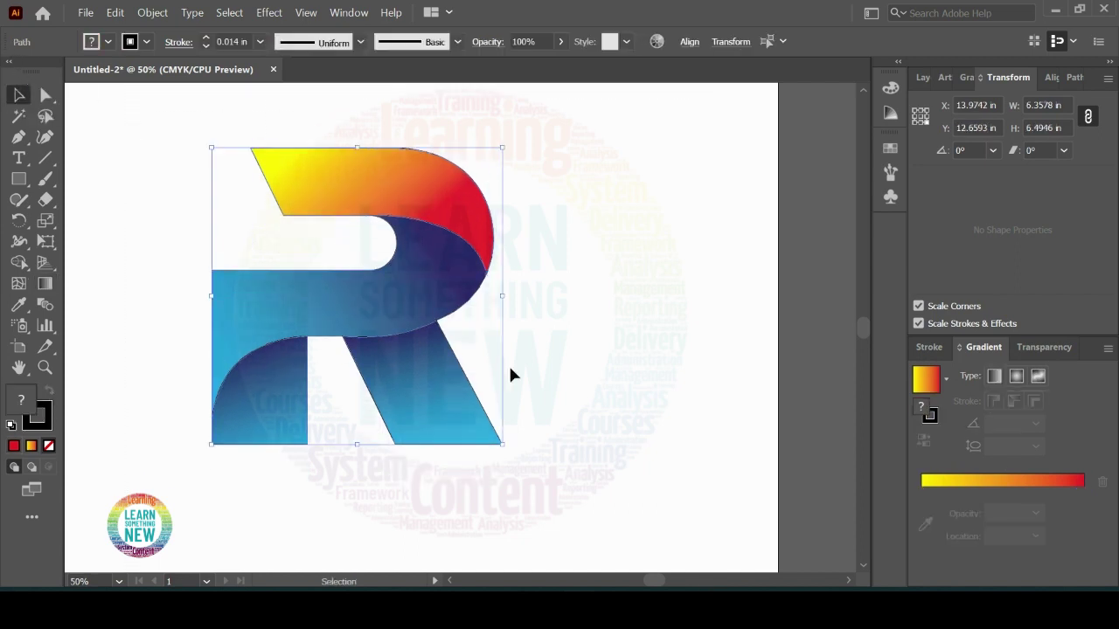
click(115, 12)
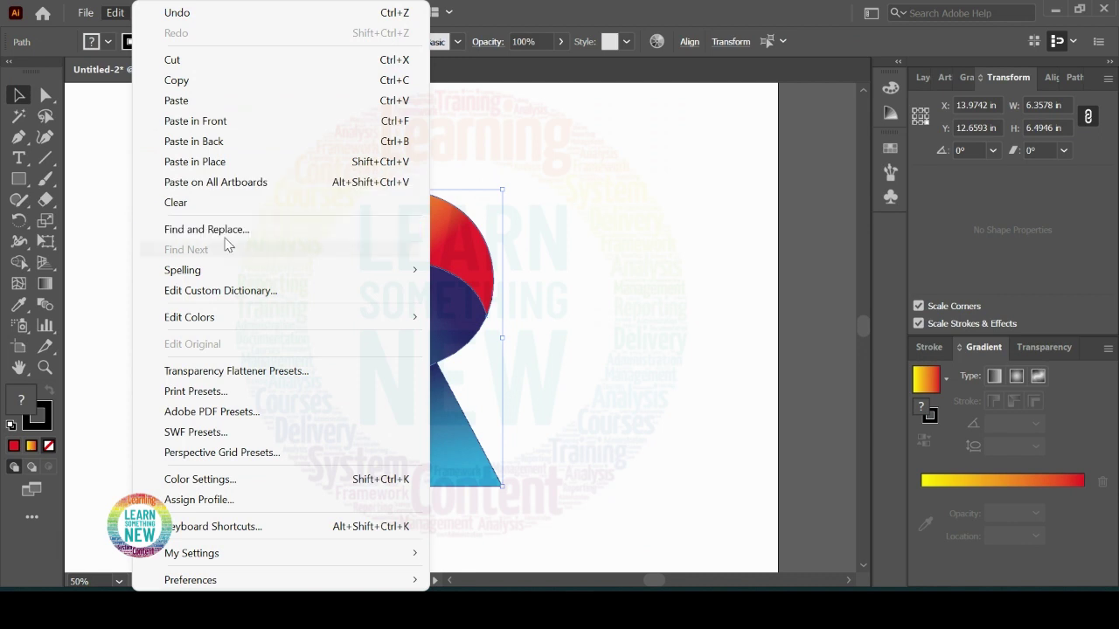
key(Escape)
click(156, 12)
click(293, 93)
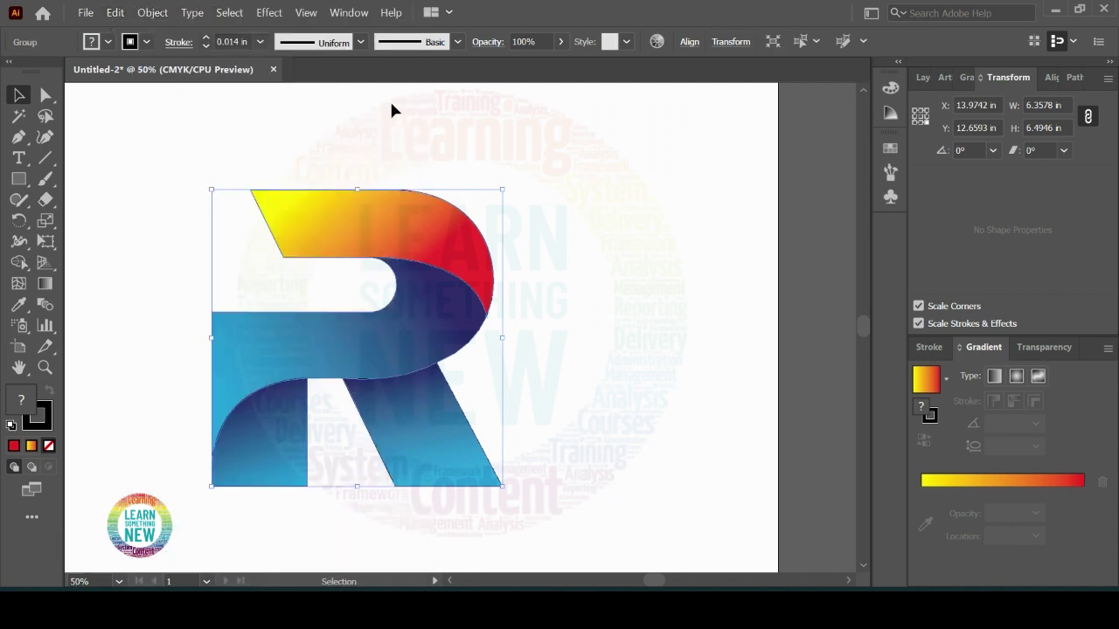
Remove the black stroke from the whole R, leaving only its gradient fills, and deselect it
click(108, 43)
click(13, 73)
click(141, 271)
drag(107, 149, 627, 567)
click(612, 559)
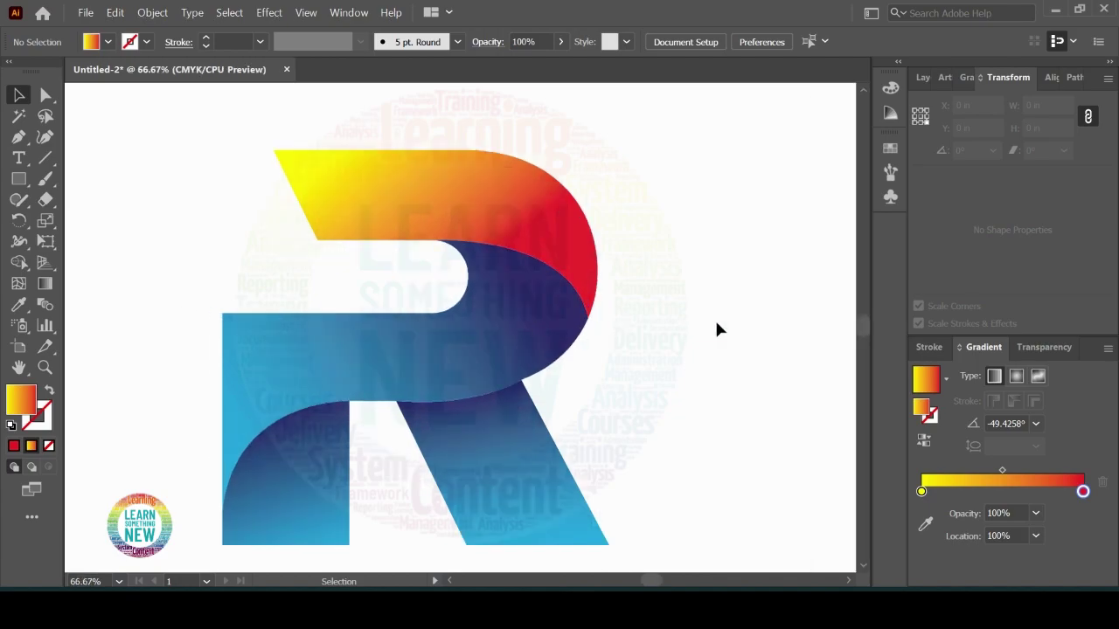